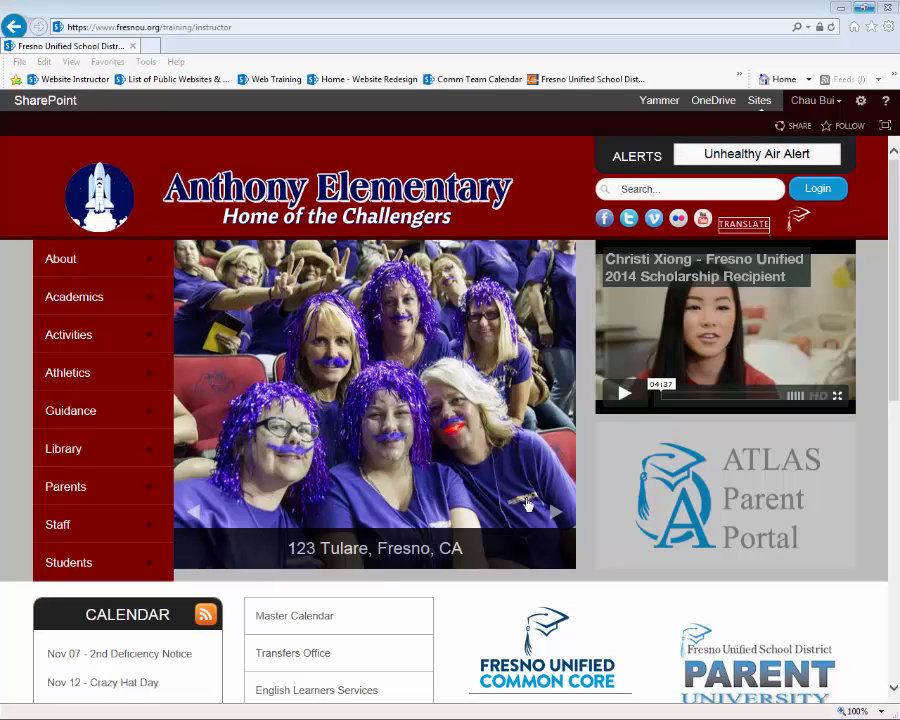
Step: Browse the home page's image slider and open the News Slider list from the site contents
left_click(556, 516)
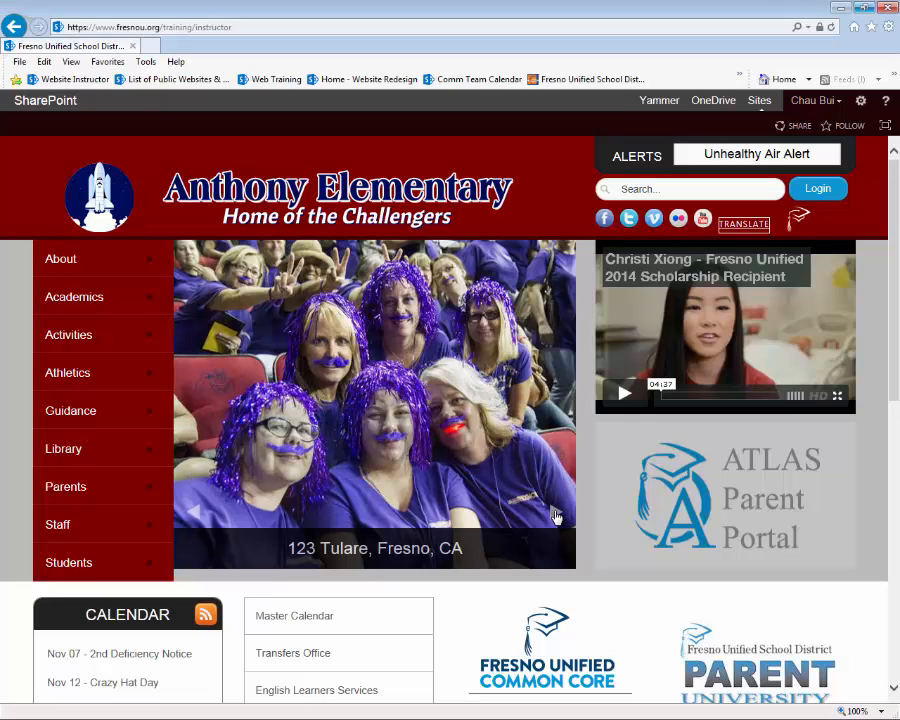
left_click(556, 516)
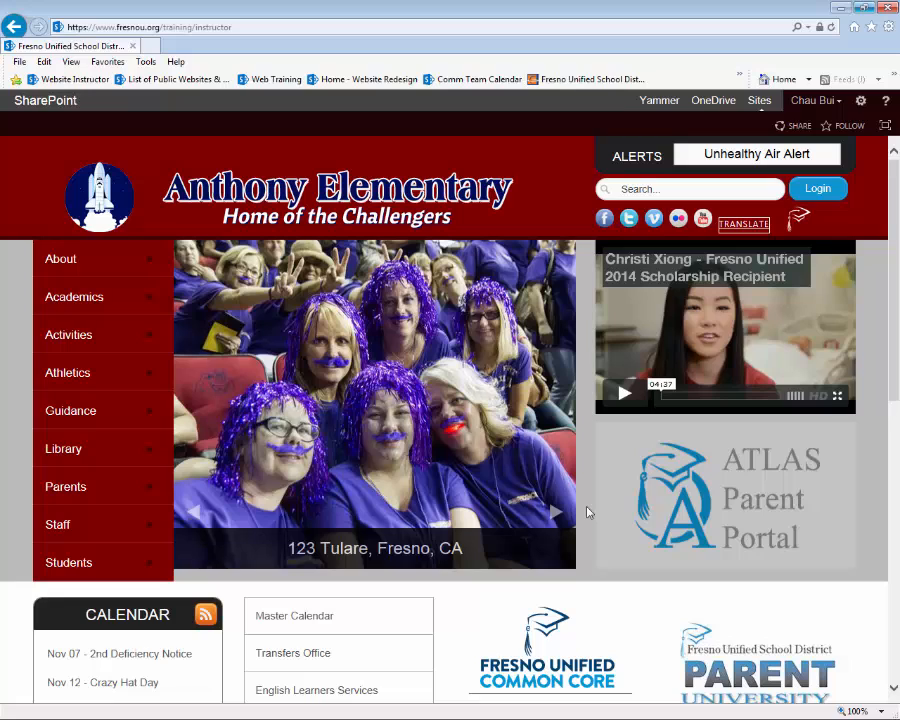
left_click(860, 102)
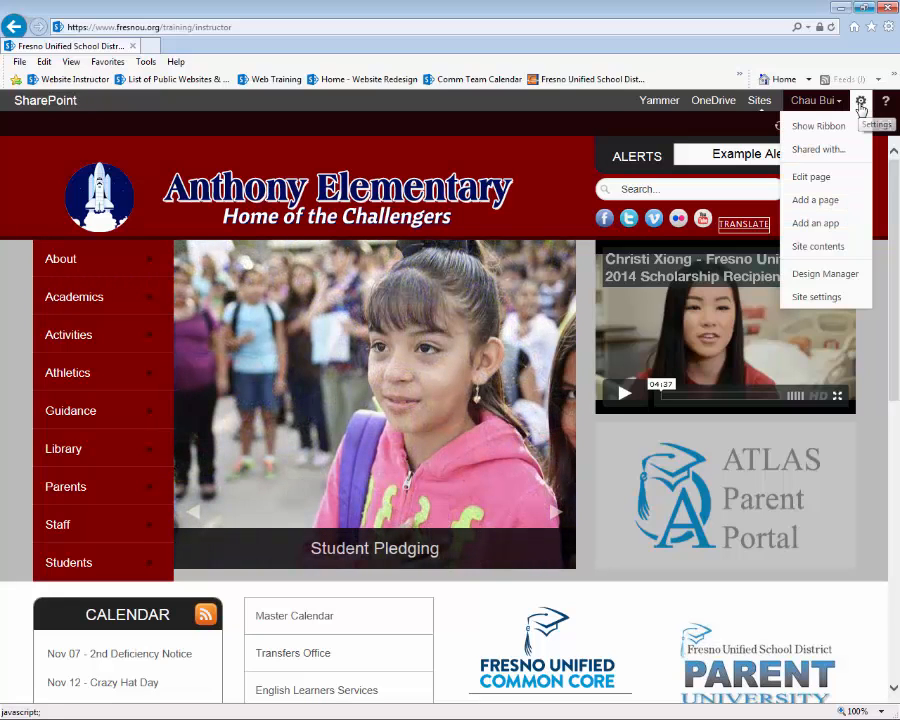
left_click(828, 257)
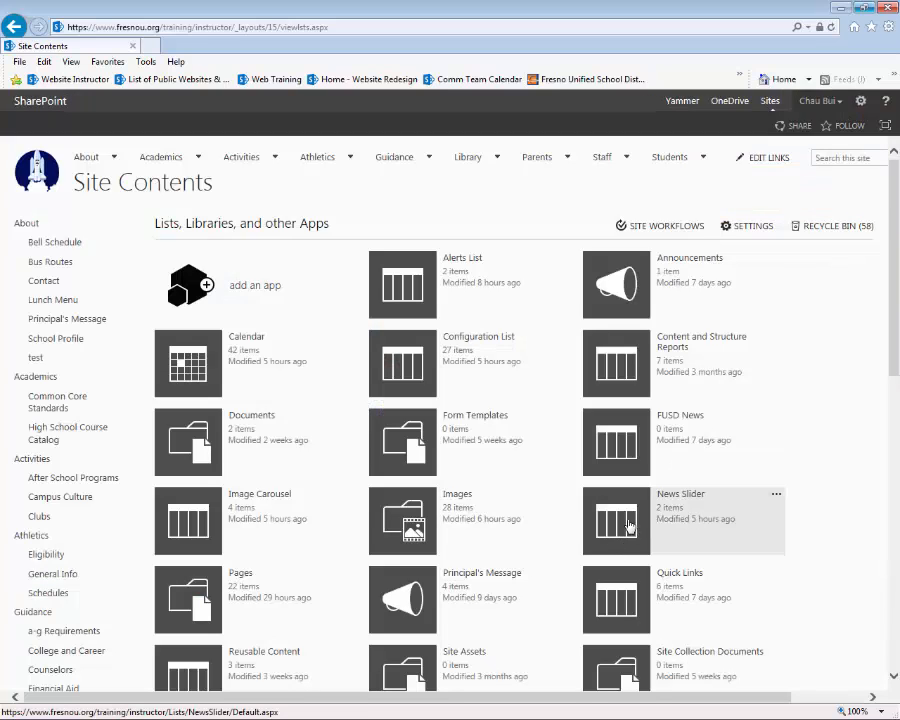
left_click(628, 525)
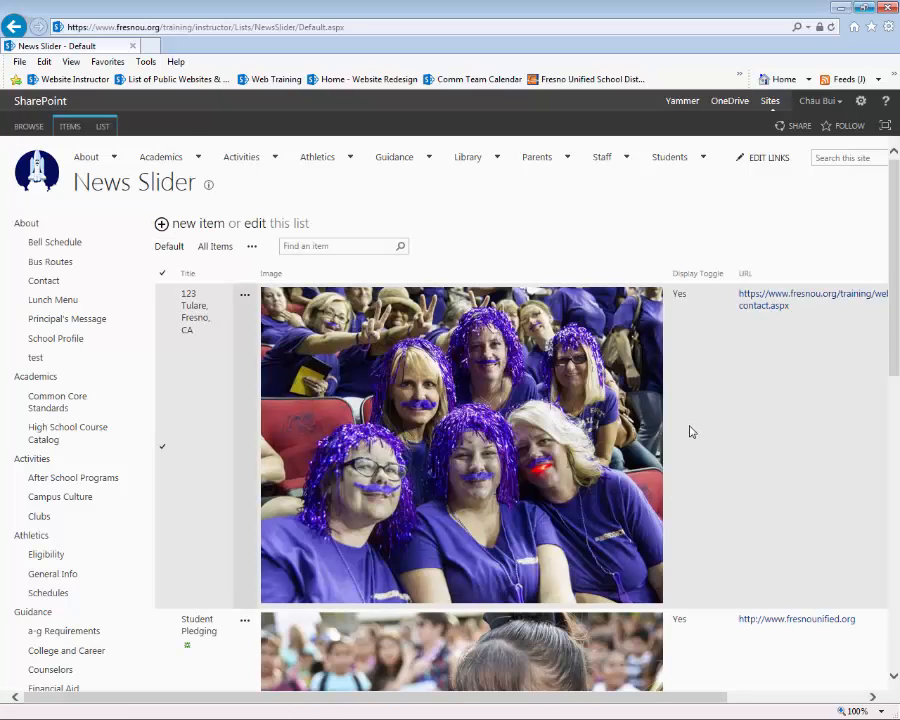
Step: Create a new News Slider item and browse the site's Images library for its picture
scroll(689, 431, "down", 1)
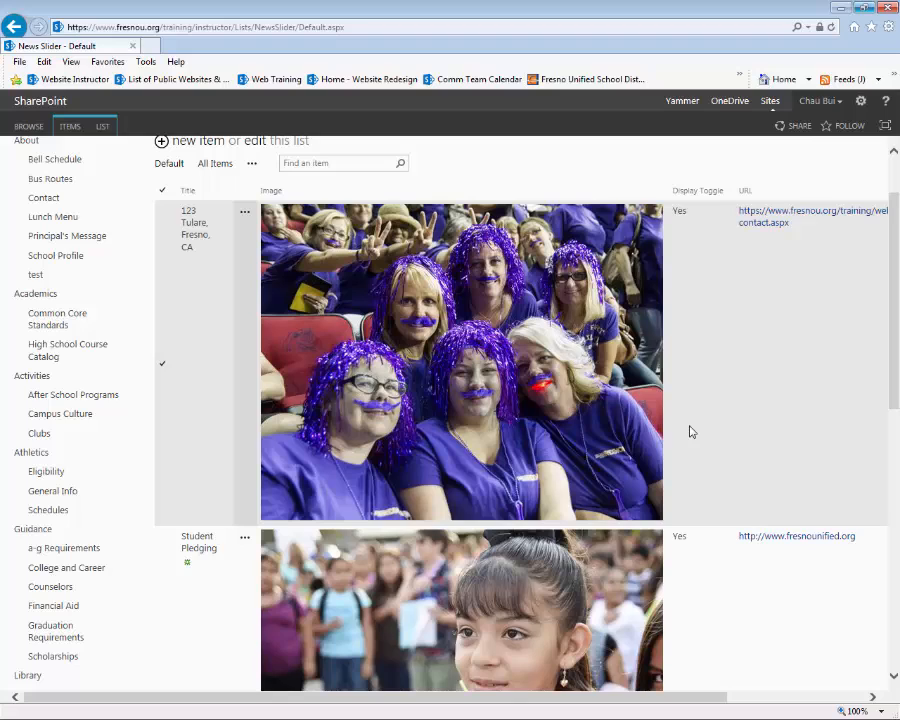
scroll(687, 427, "up", 1)
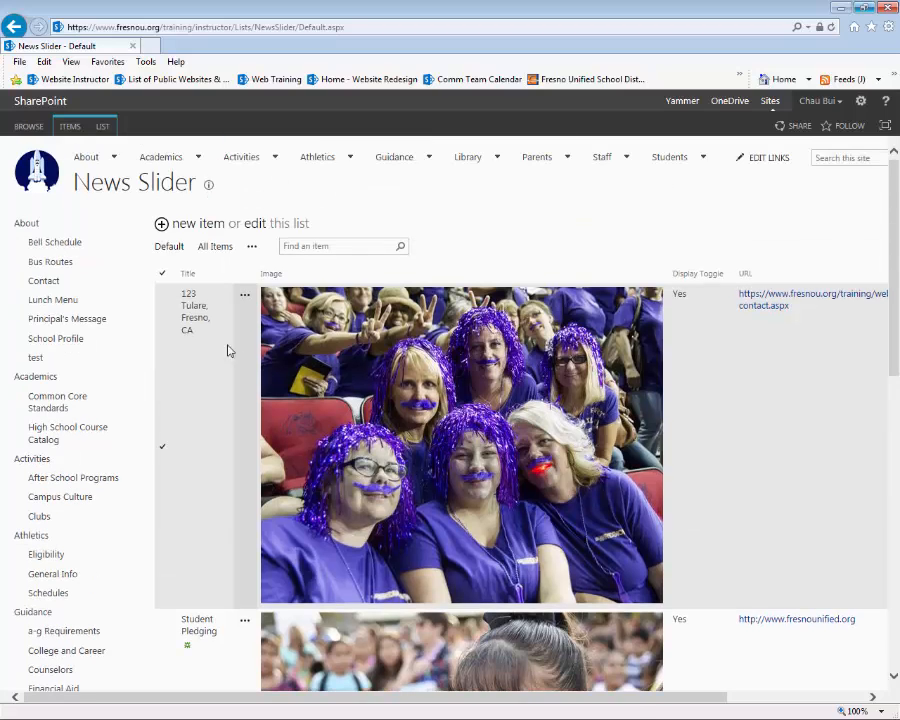
left_click(185, 227)
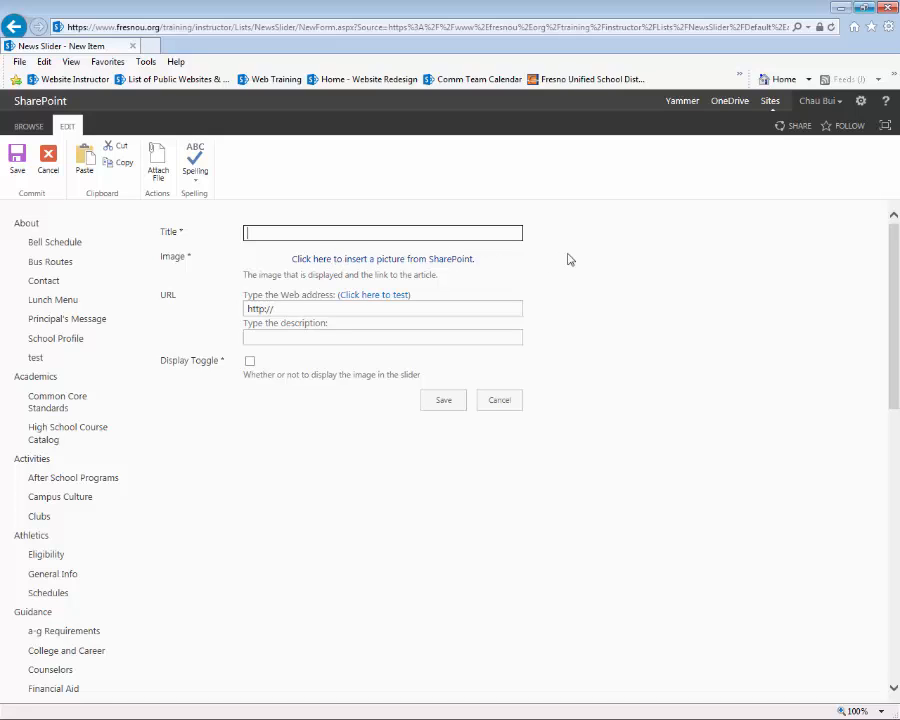
left_click(383, 262)
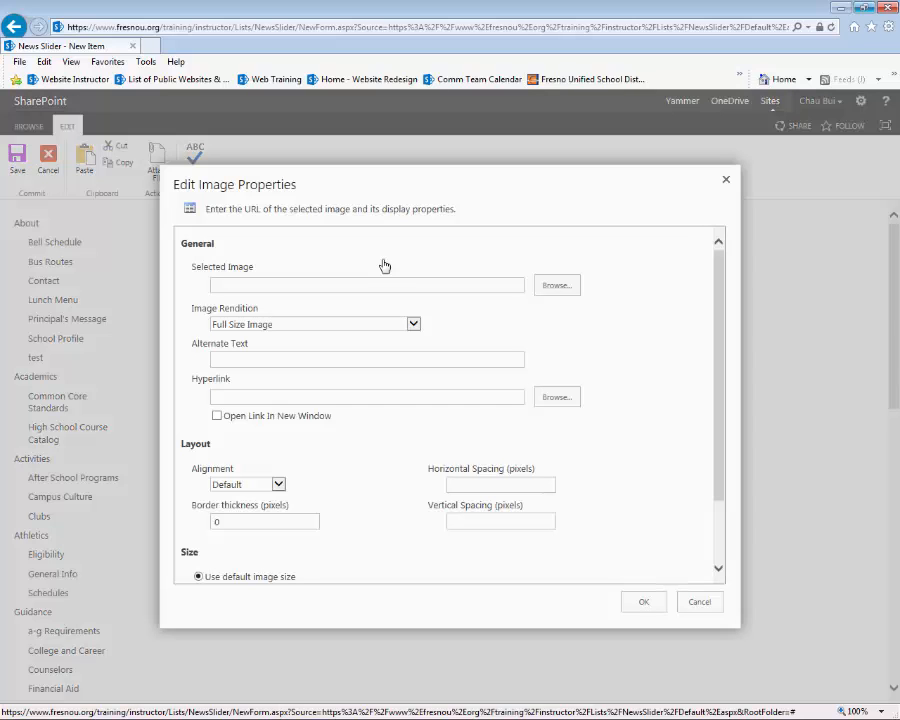
left_click(557, 288)
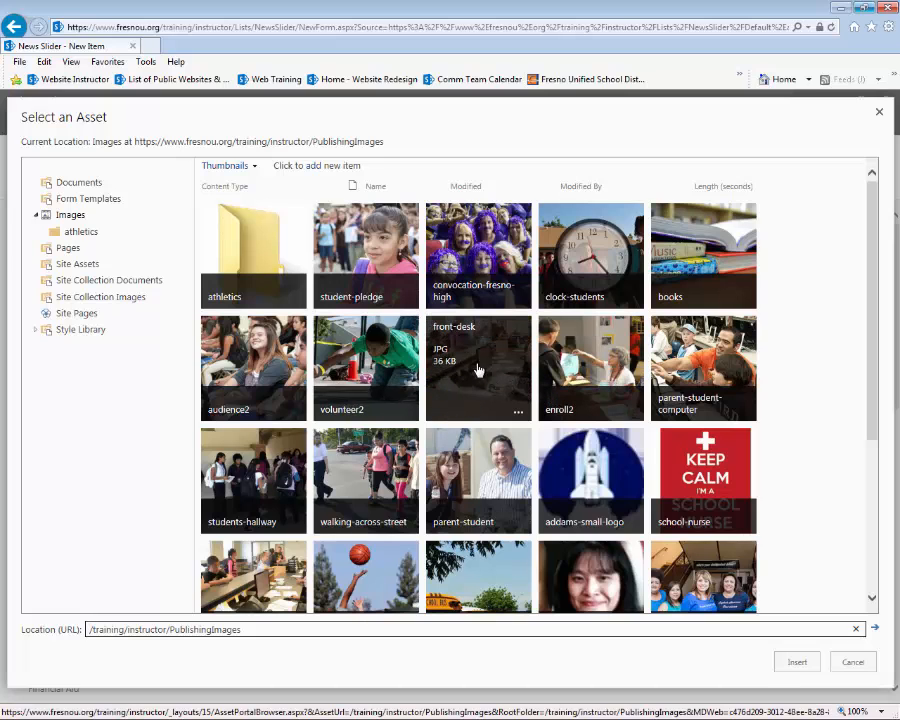
scroll(560, 368, "down", 1)
scroll(620, 376, "down", 4)
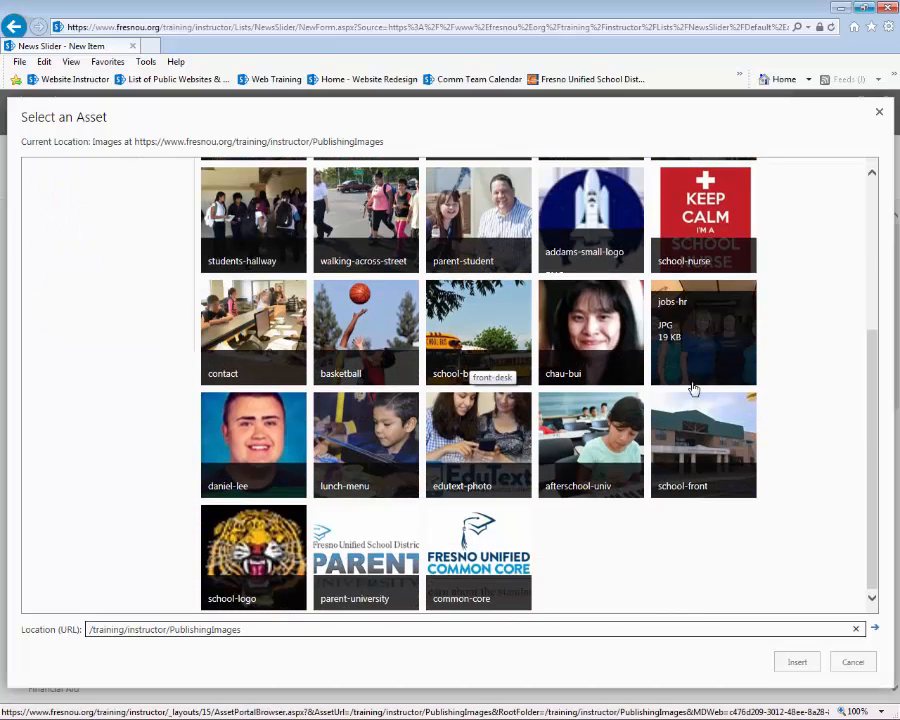
scroll(740, 392, "up", 5)
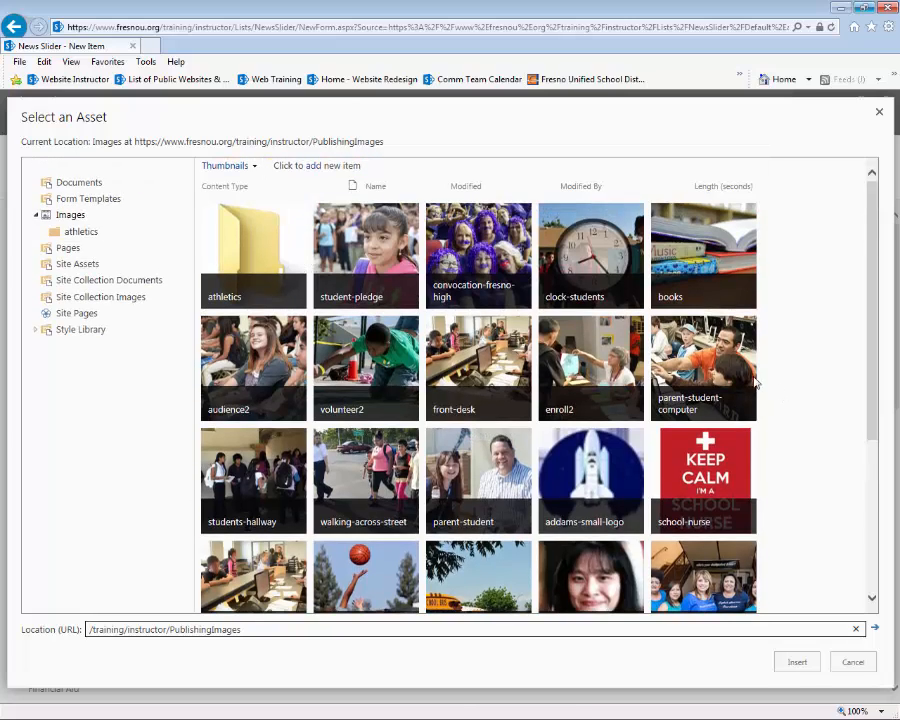
Step: Start adding a new file to the Images library and browse to the website-pilot folder on the desktop
left_click(316, 171)
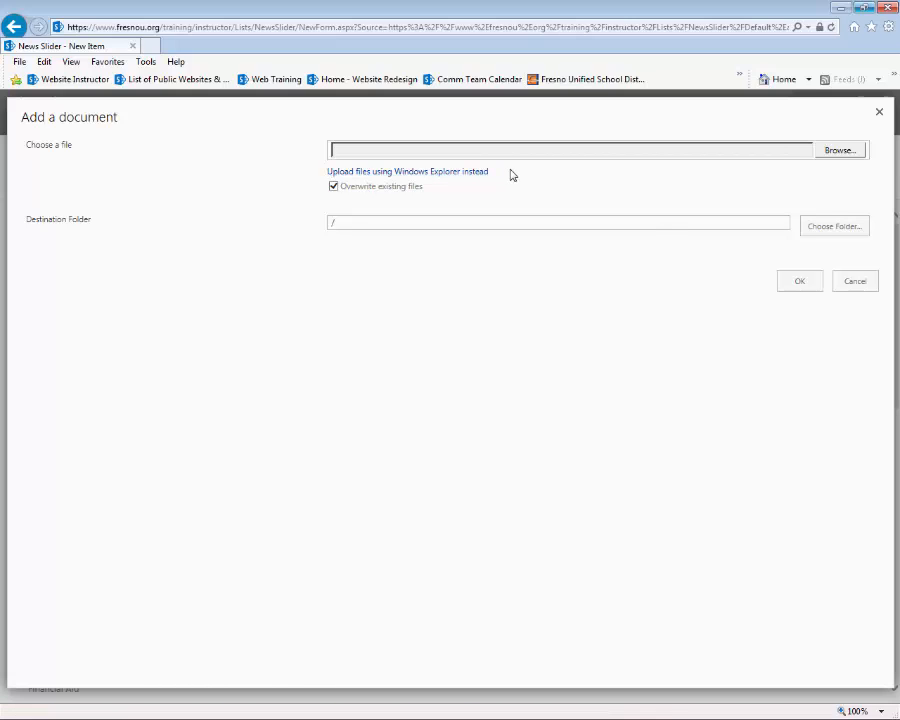
left_click(838, 151)
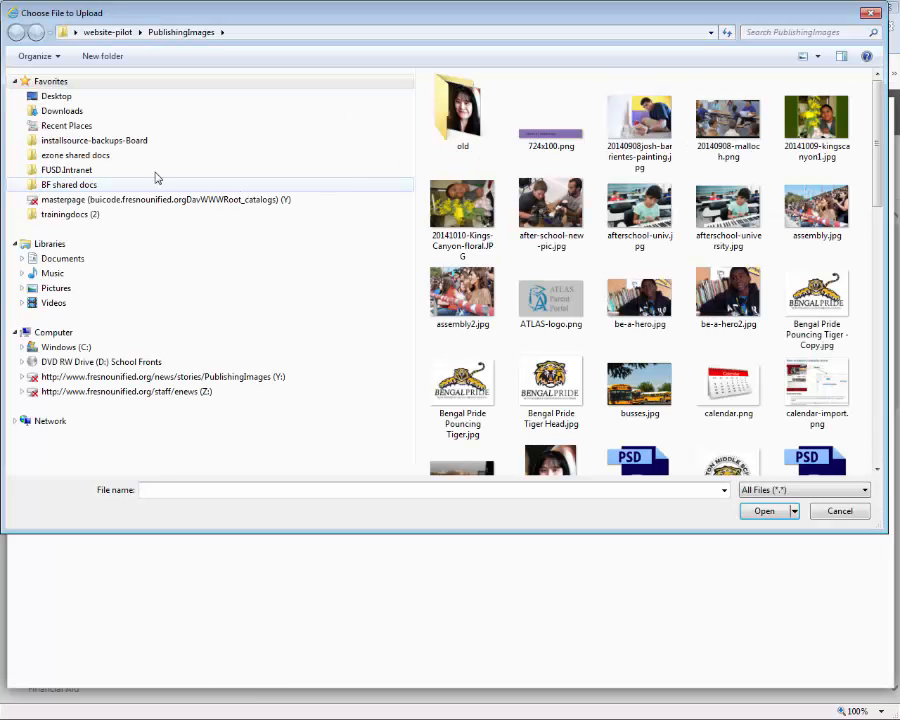
left_click(66, 97)
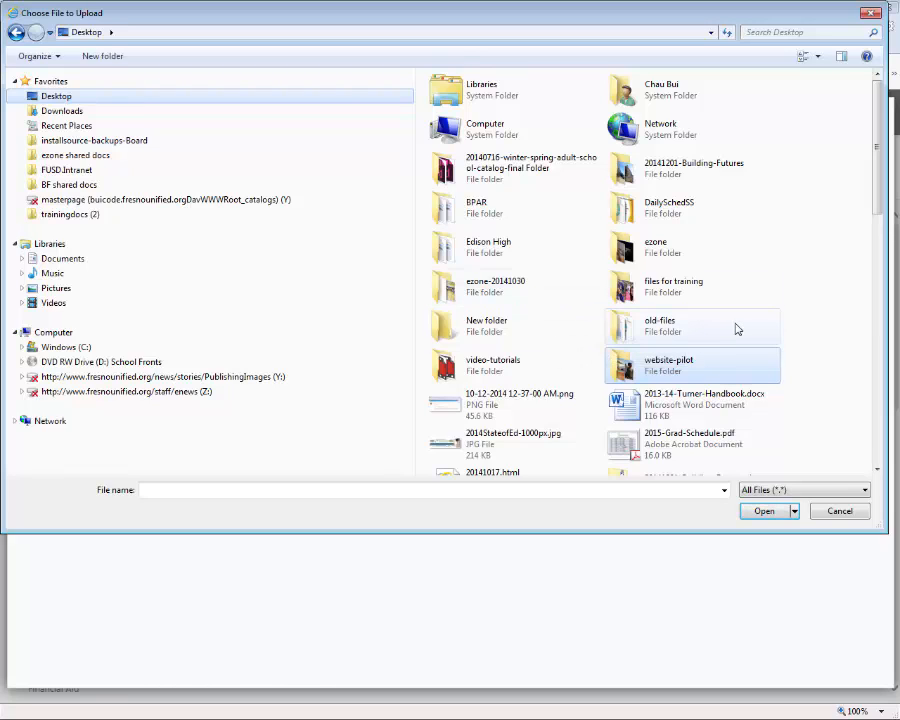
scroll(771, 245, "down", 5)
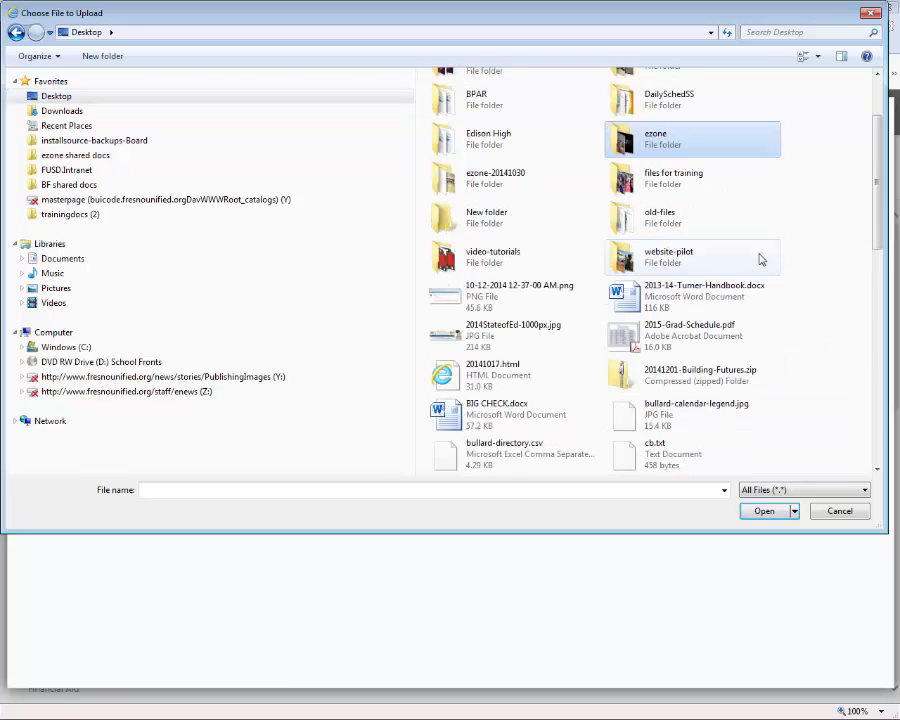
scroll(762, 270, "up", 5)
left_click(752, 262)
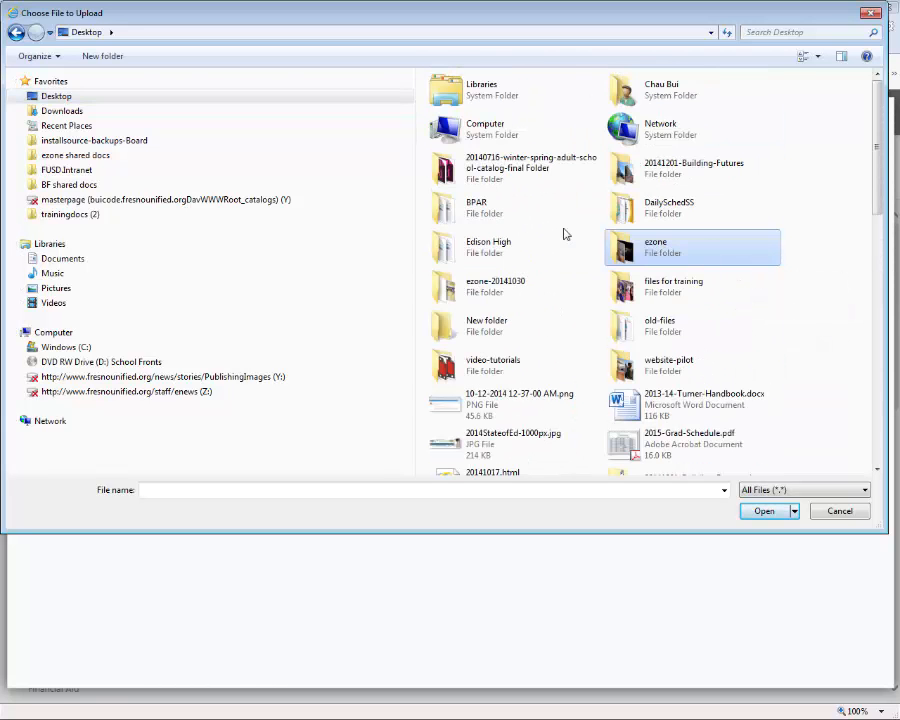
double_click(636, 370)
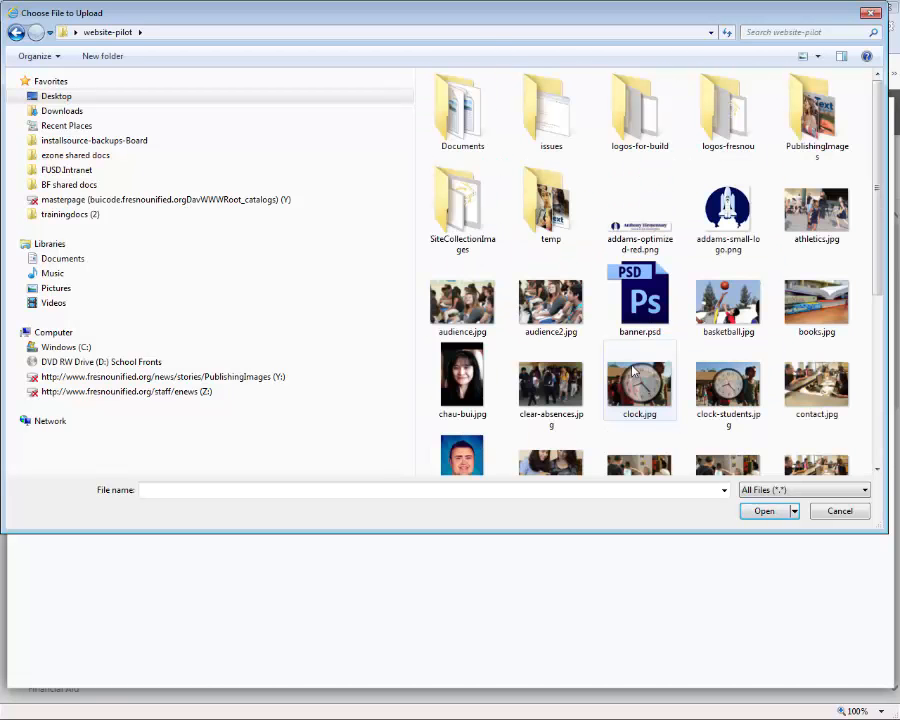
Step: Upload Untitled-2.jpg from the temp subfolder to the Images library
scroll(633, 372, "down", 3)
scroll(630, 370, "up", 3)
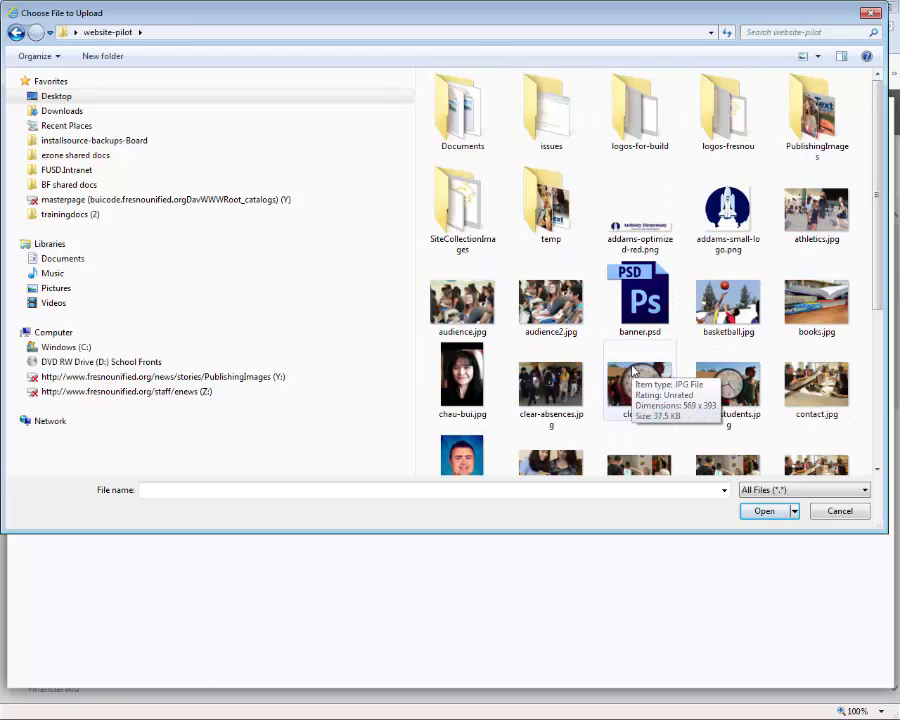
double_click(553, 225)
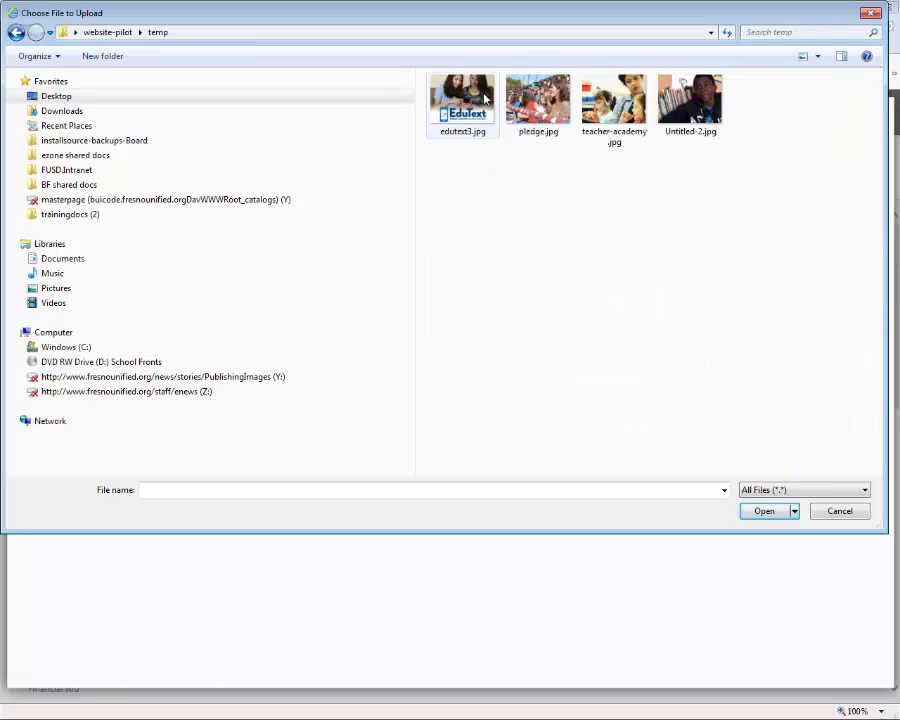
left_click(690, 100)
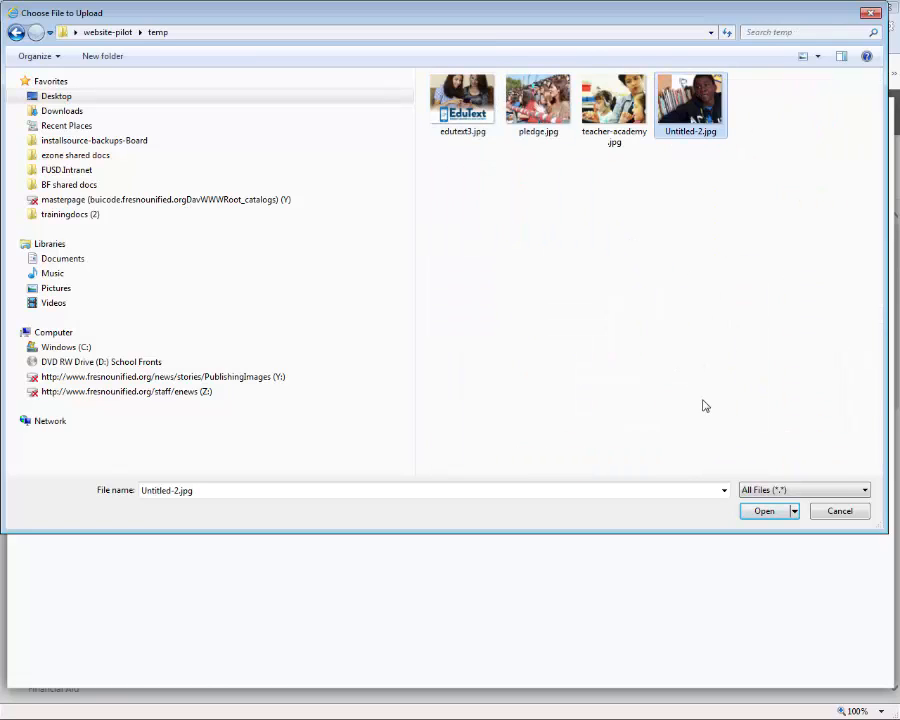
left_click(760, 511)
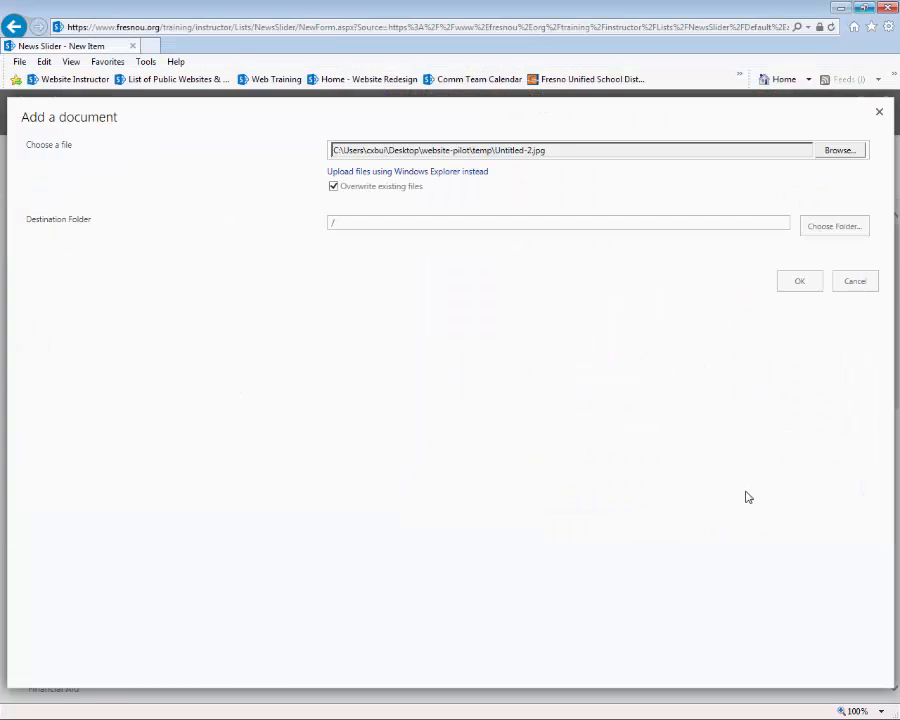
left_click(799, 284)
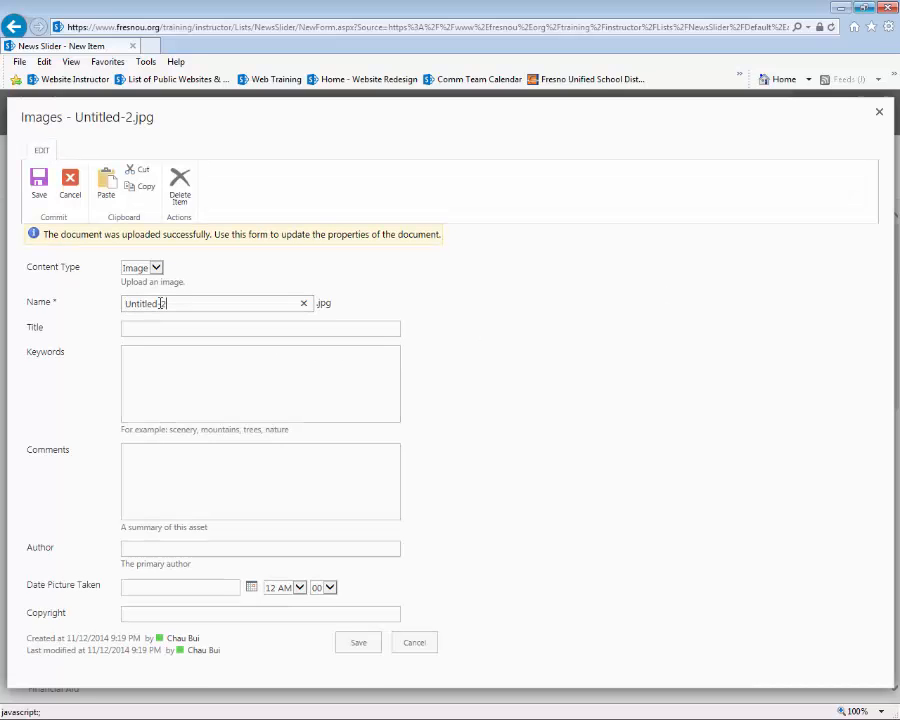
Step: Rename the uploaded image as student-hero and save its properties
left_click_drag(163, 303, 67, 315)
type("student-hero")
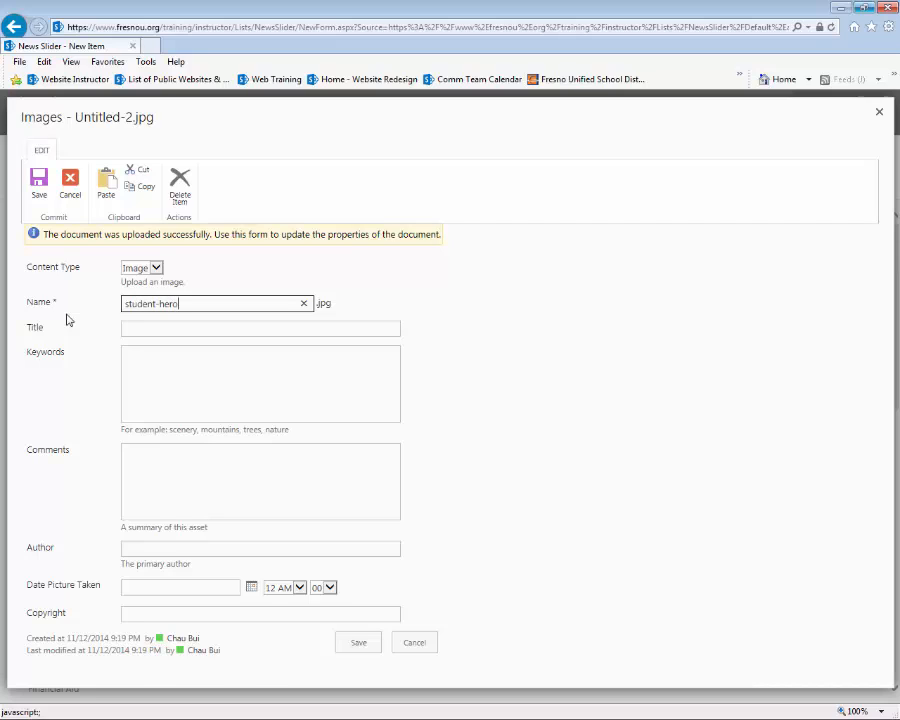
left_click(35, 199)
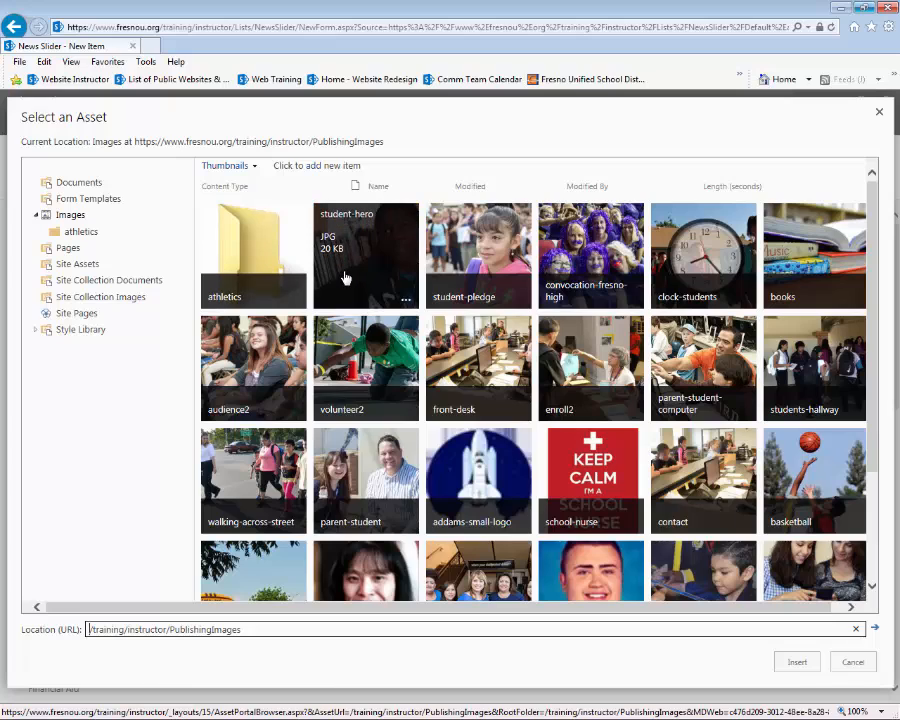
Step: Insert student-hero.jpg as the slider item's selected image and check its path
left_click(398, 244)
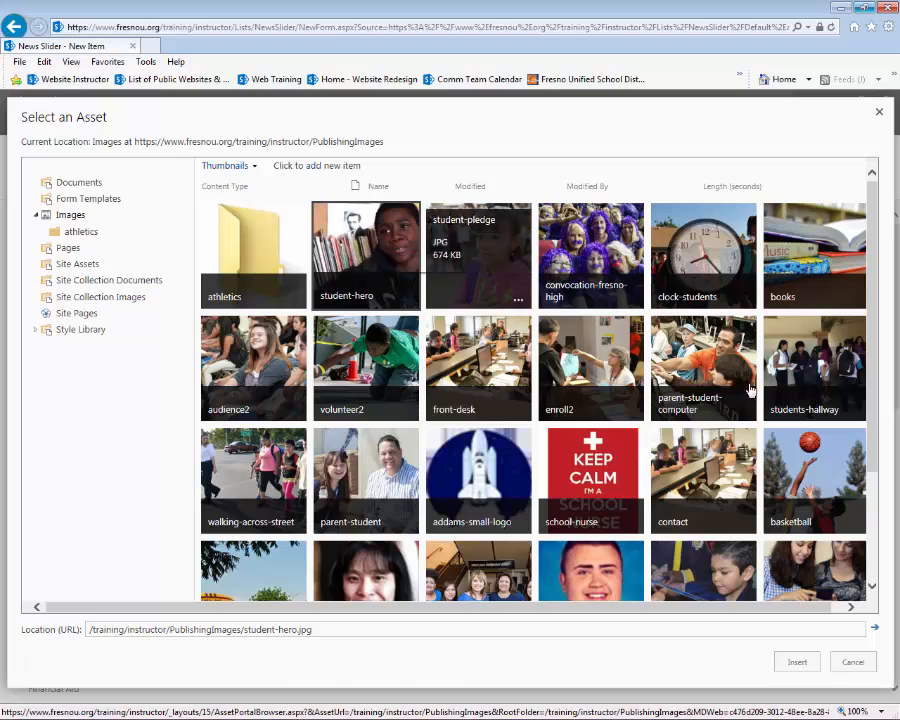
left_click(796, 664)
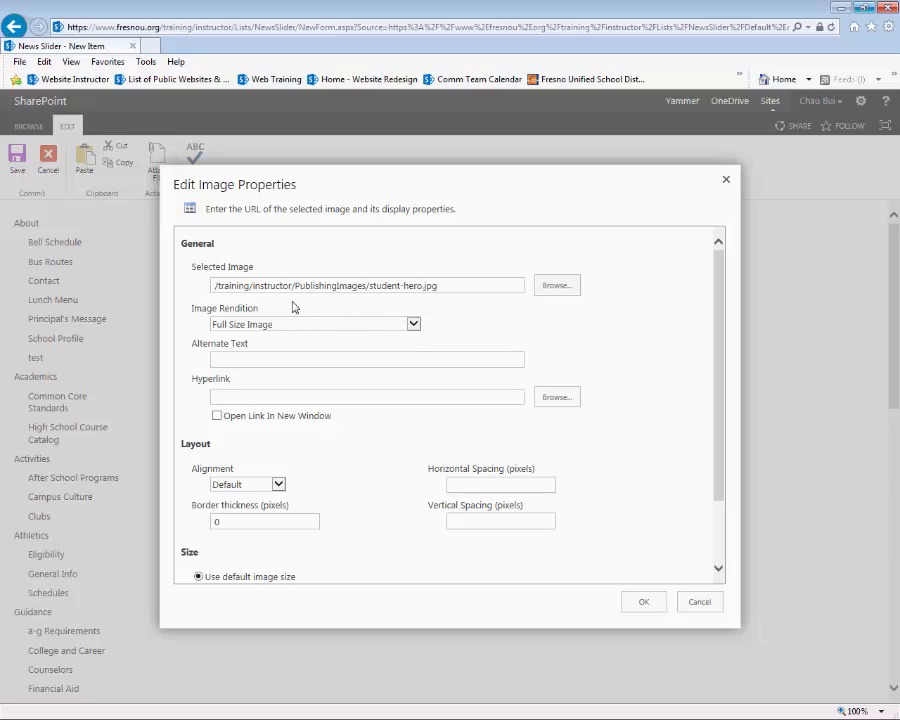
left_click_drag(252, 286, 414, 289)
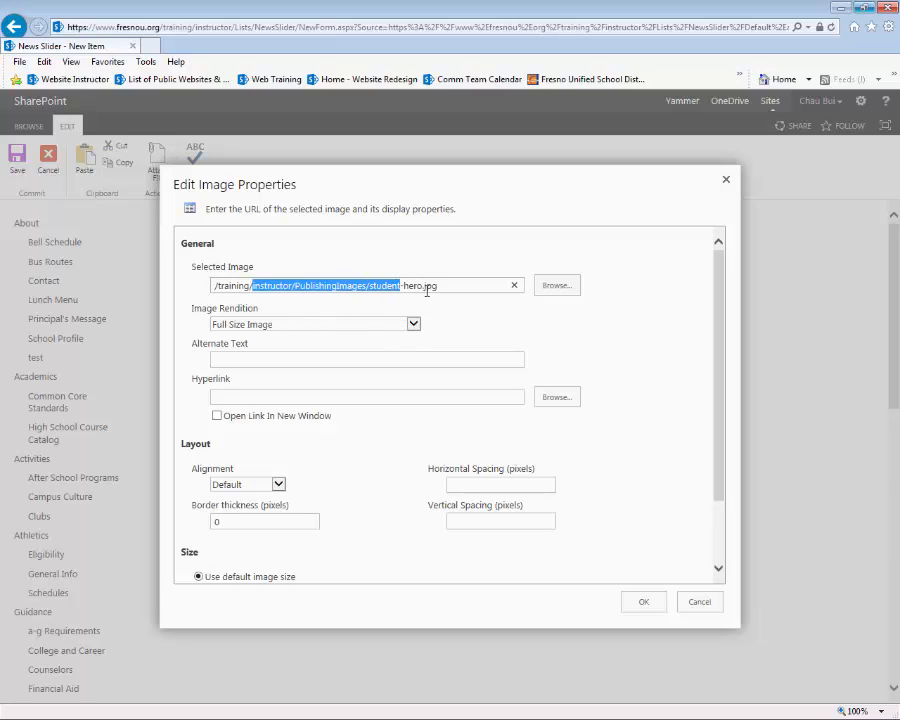
left_click(436, 286)
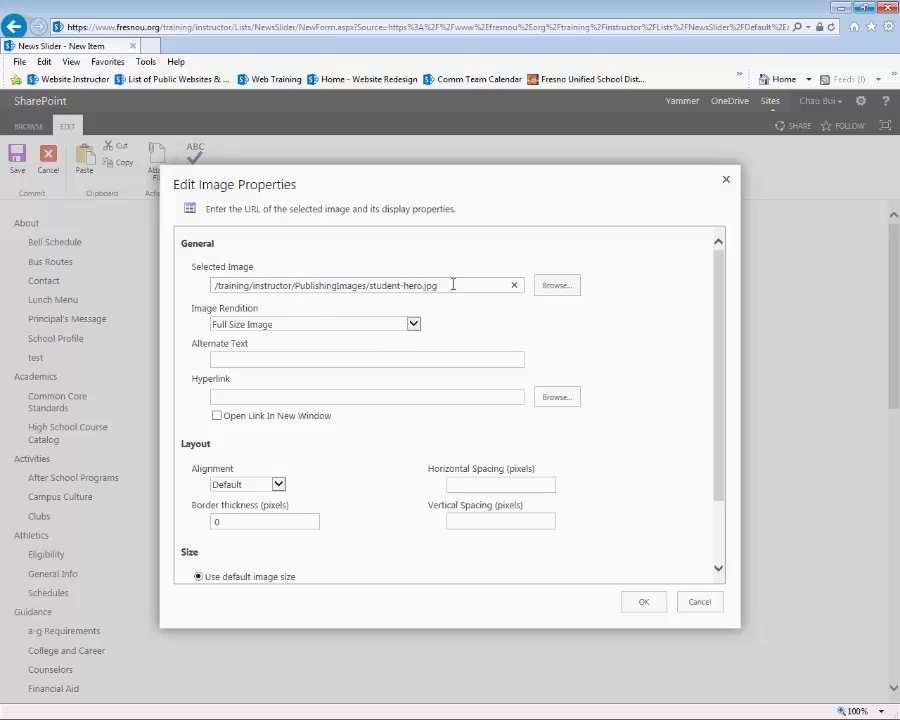
Step: Set the image rendition to News Slider Image (572 x 450)
left_click(310, 329)
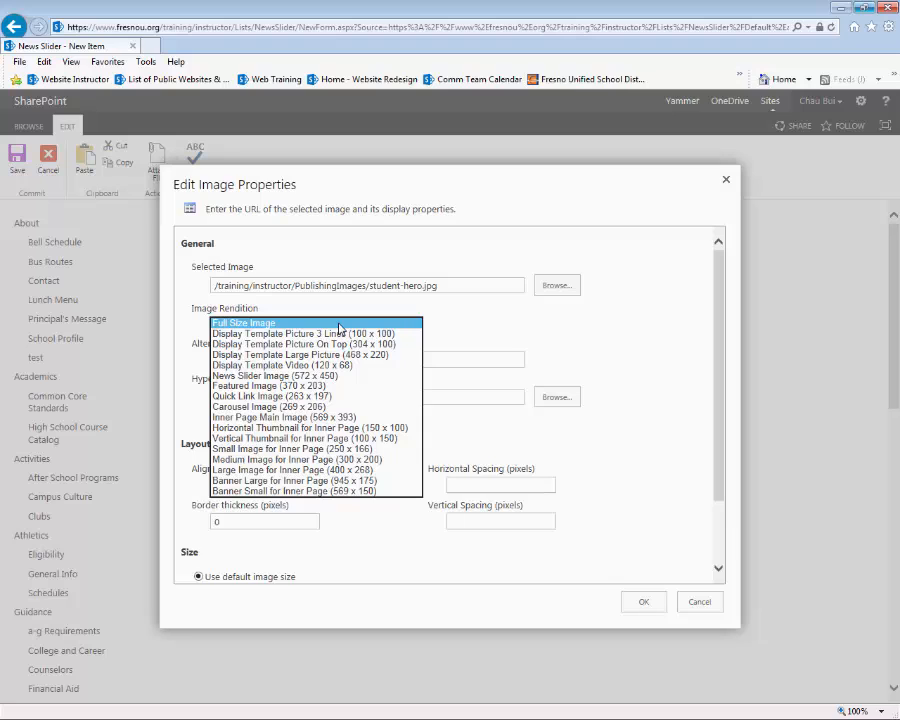
left_click(264, 325)
left_click(264, 325)
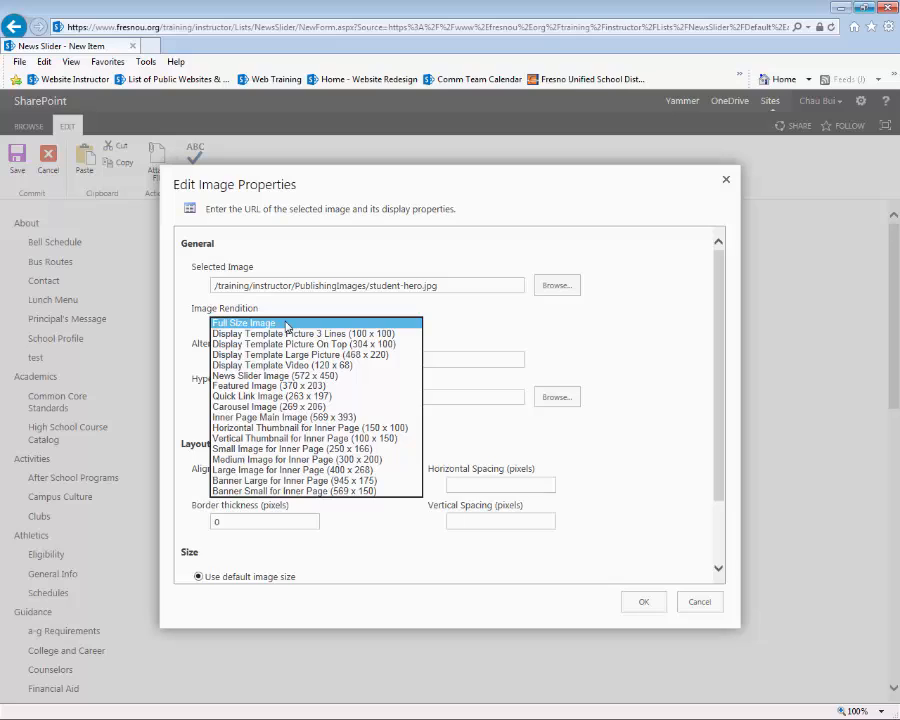
left_click(265, 376)
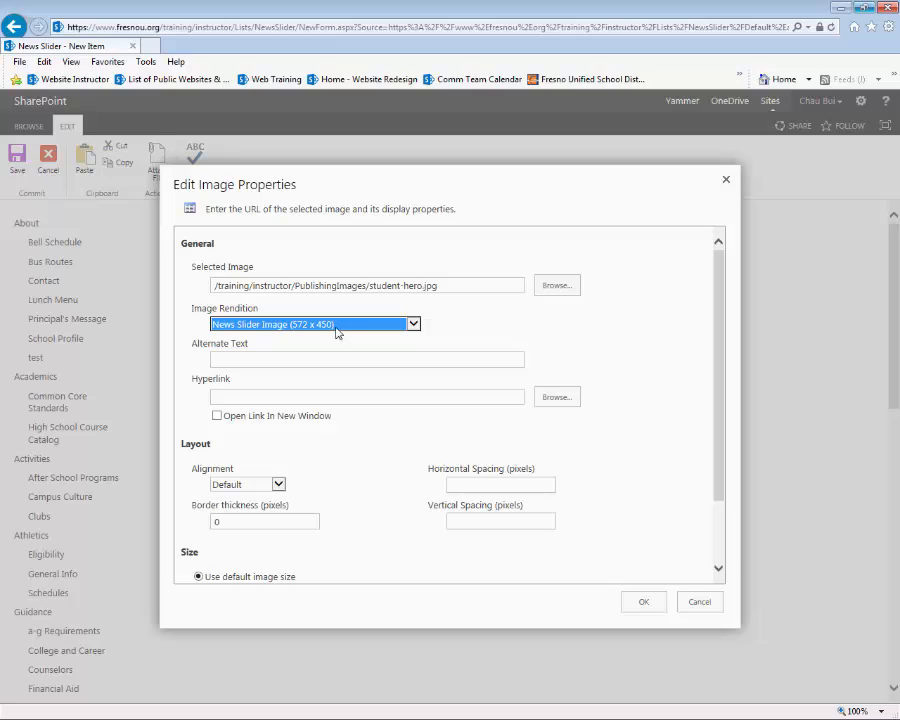
Step: Enter "Student Hero" as the image's alternate text
left_click(320, 356)
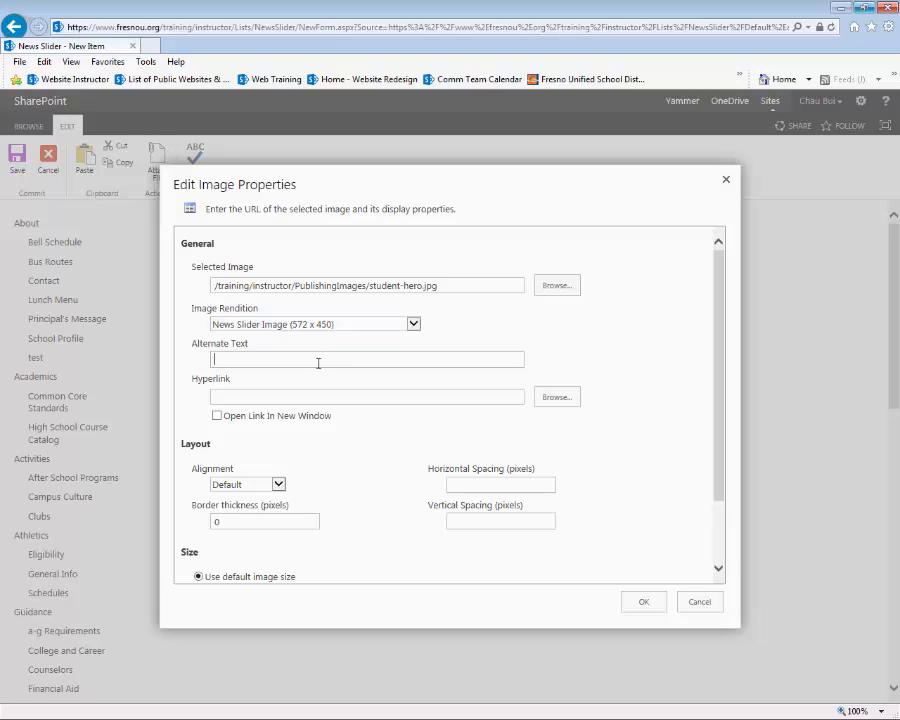
type("Studne")
key("BackSpace")
key("BackSpace")
key("BackSpace")
key("BackSpace")
left_click(453, 288)
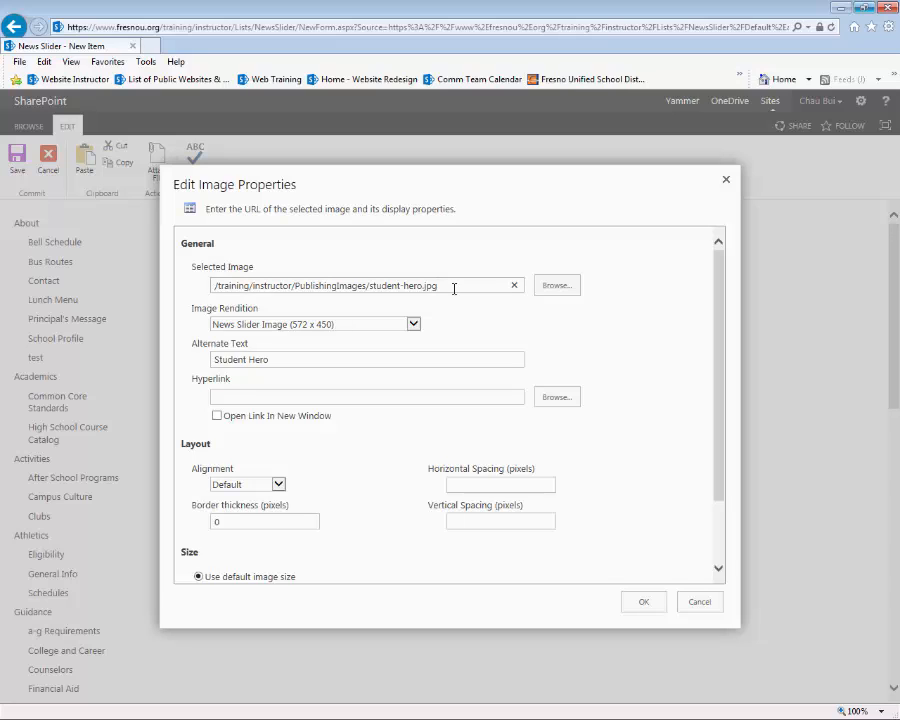
left_click(446, 359)
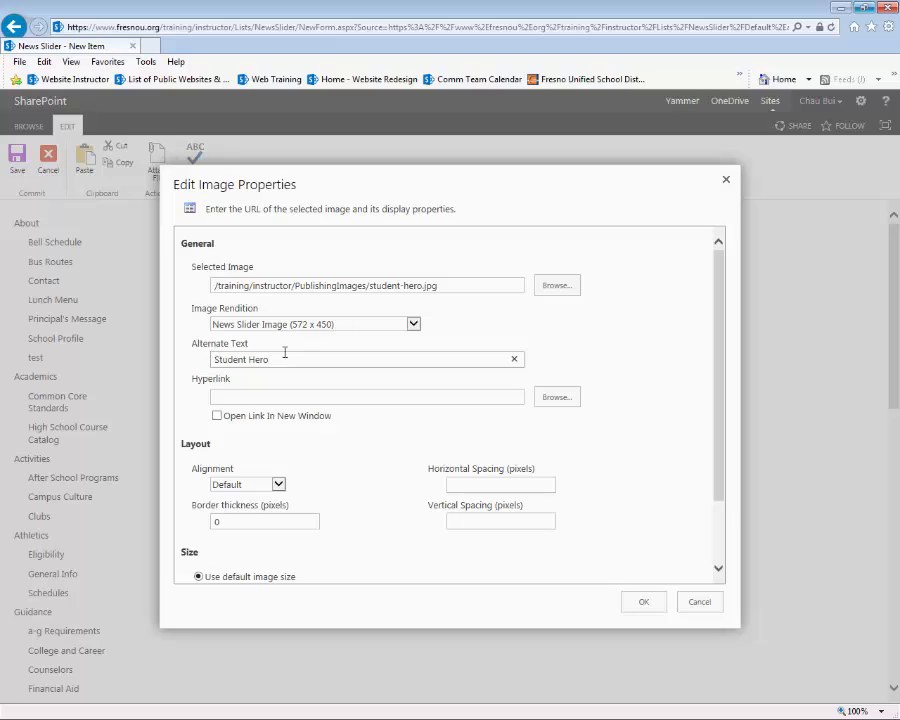
Step: Apply the image properties and title the new slider item "Student Hero"
left_click(628, 607)
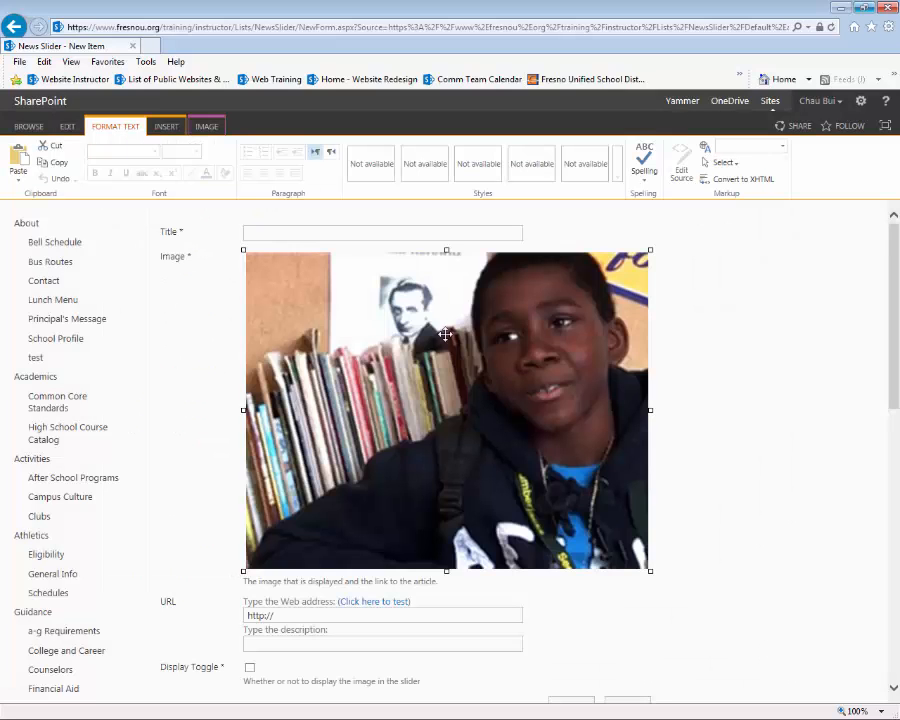
left_click(375, 229)
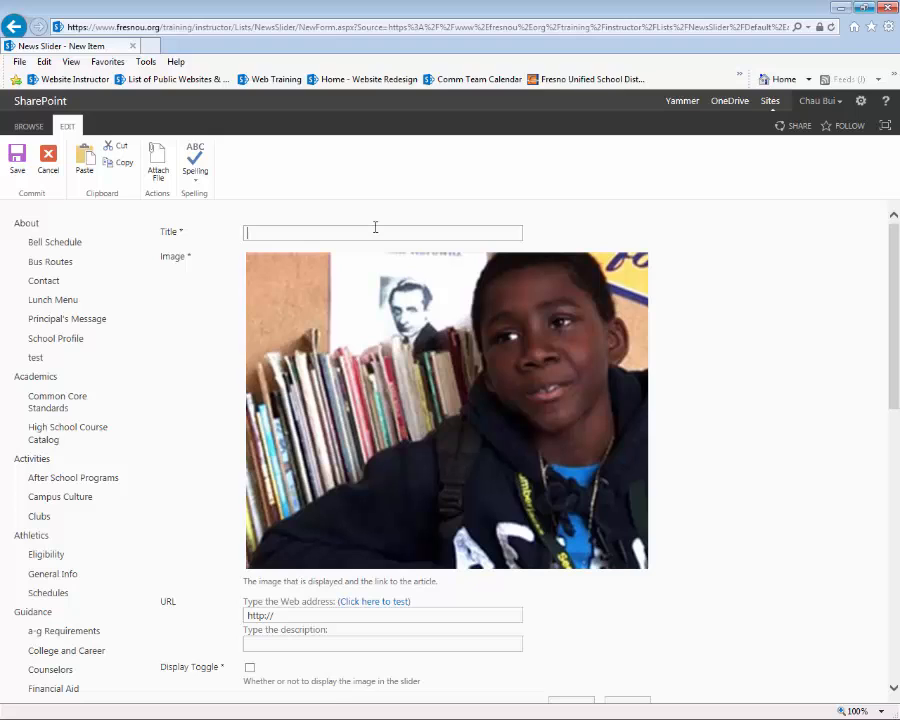
type("Student Hero")
Step: Set the item's web address to the Athletics General Info page by copying that navigation link's address
scroll(610, 436, "down", 3)
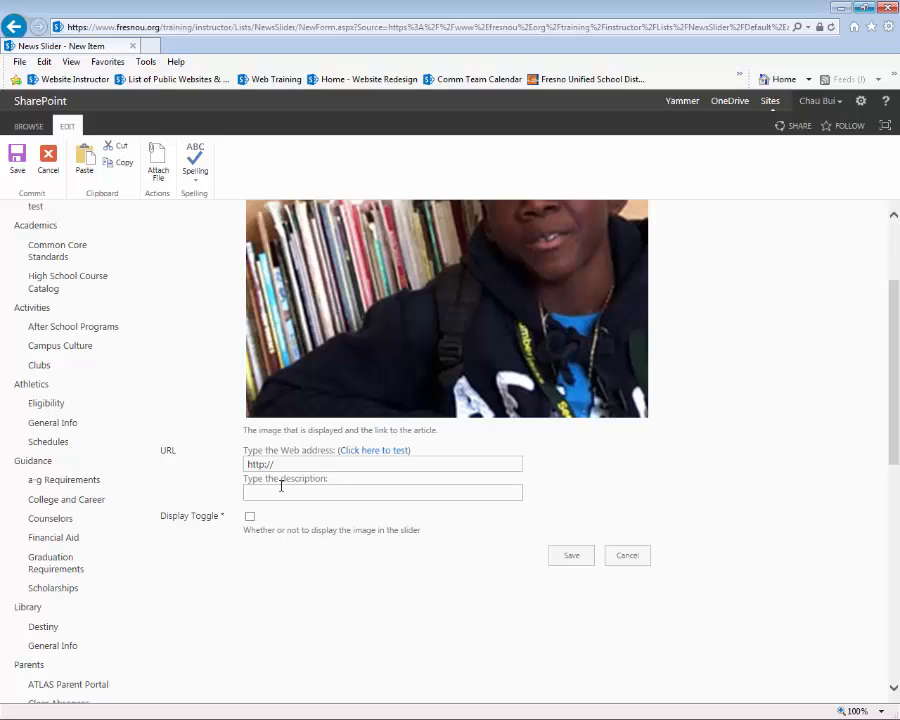
scroll(281, 479, "up", 3)
scroll(275, 485, "down", 2)
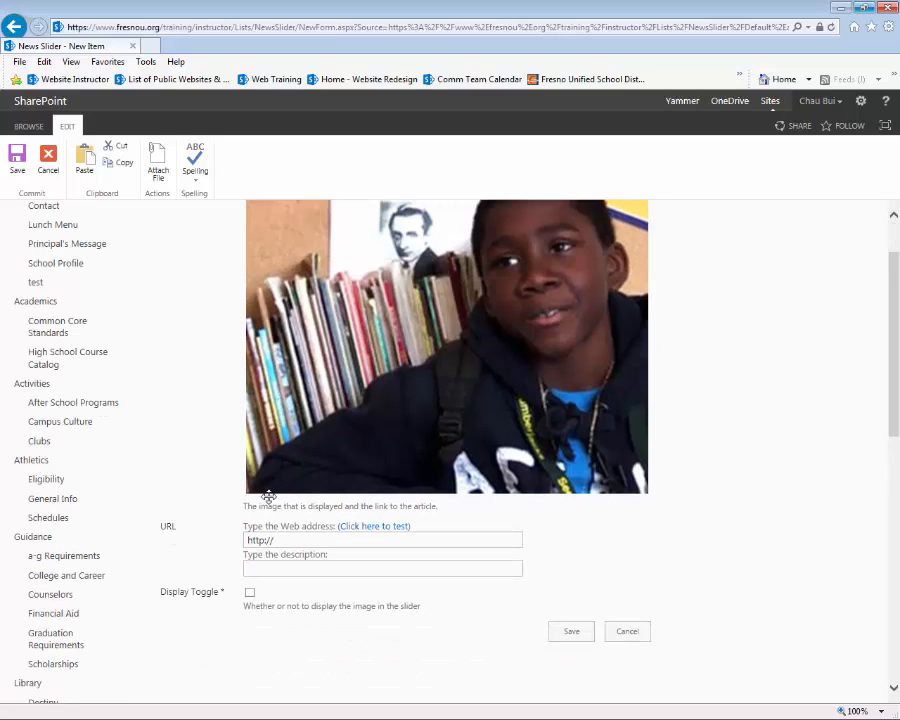
left_click(293, 540)
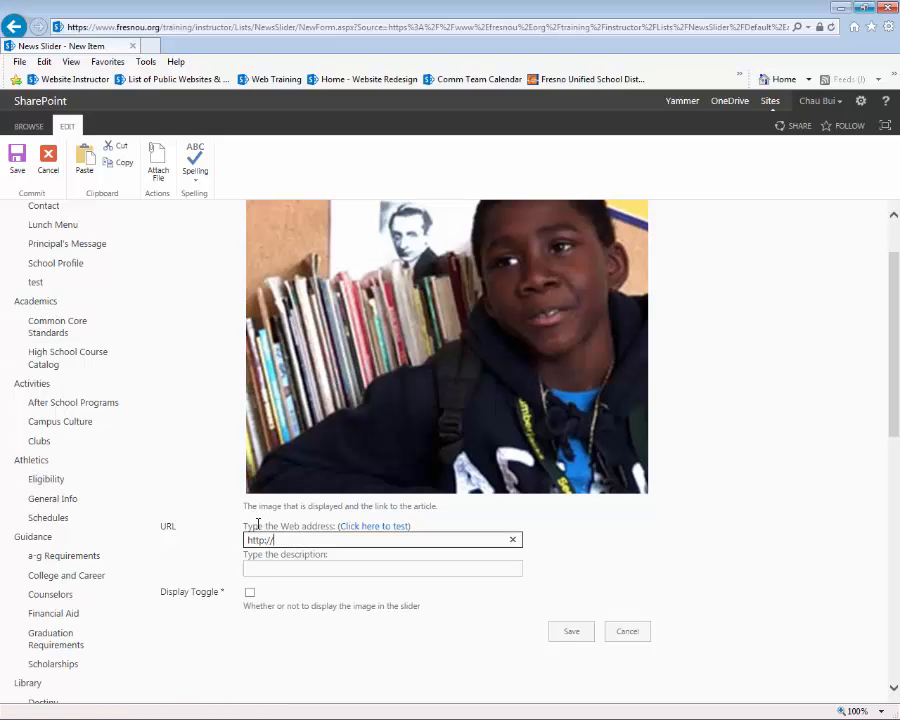
scroll(258, 532, "down", 1)
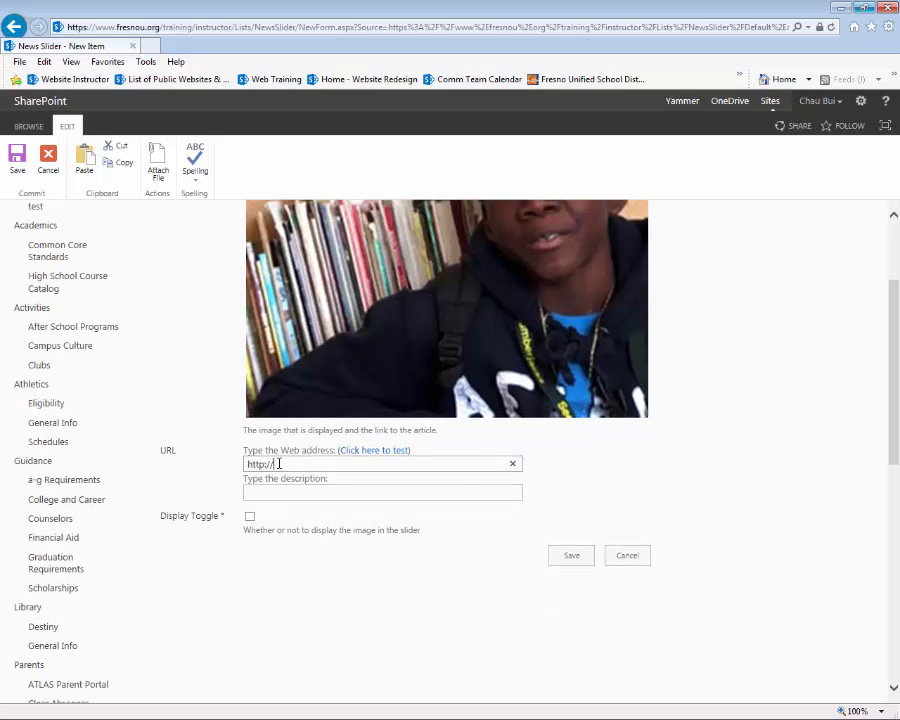
right_click(62, 427)
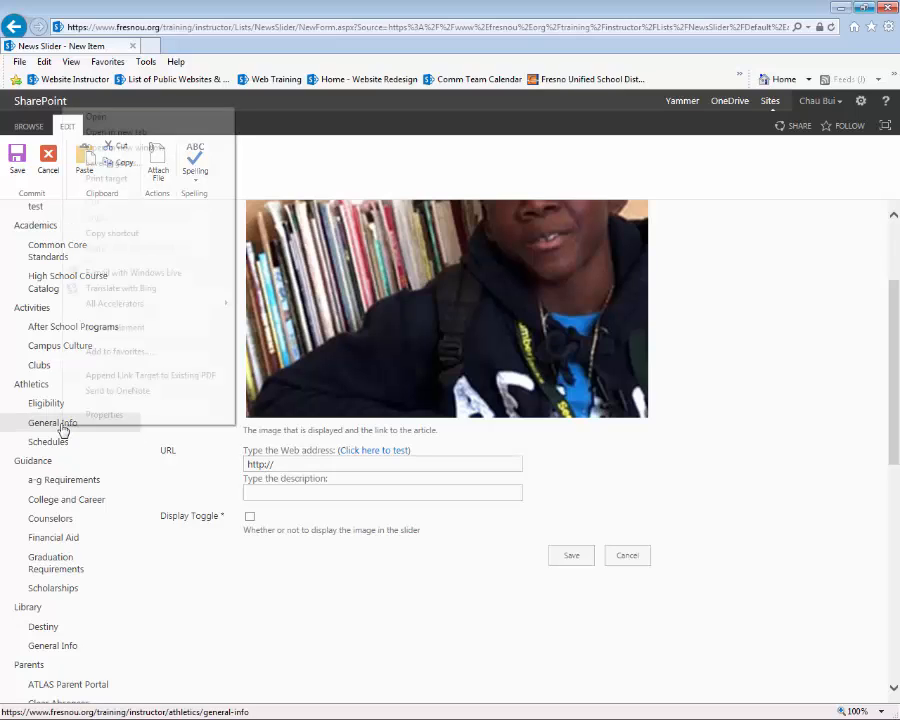
left_click(118, 233)
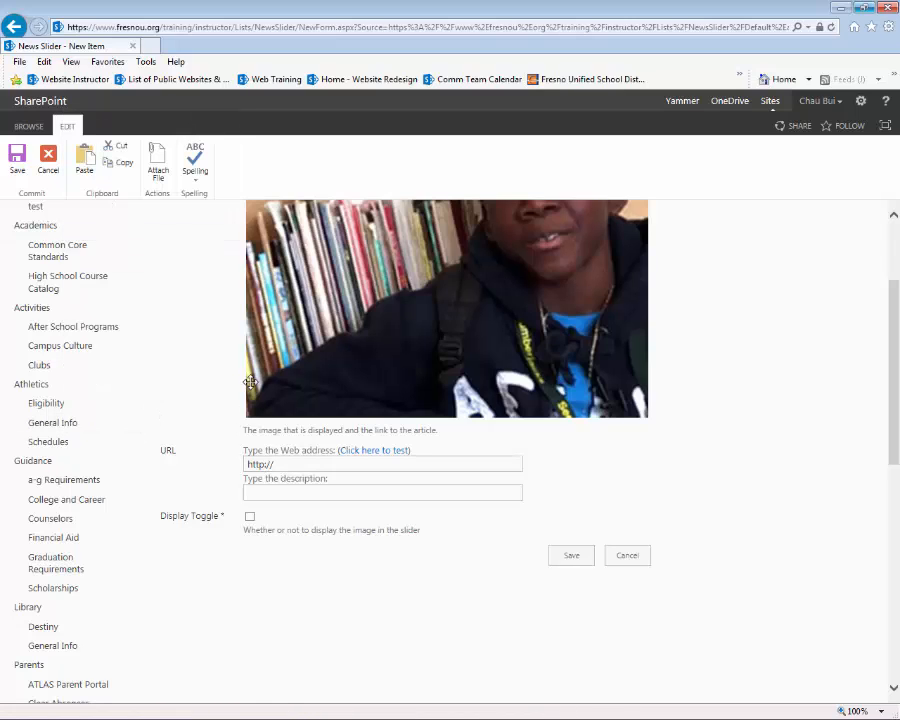
left_click(281, 466)
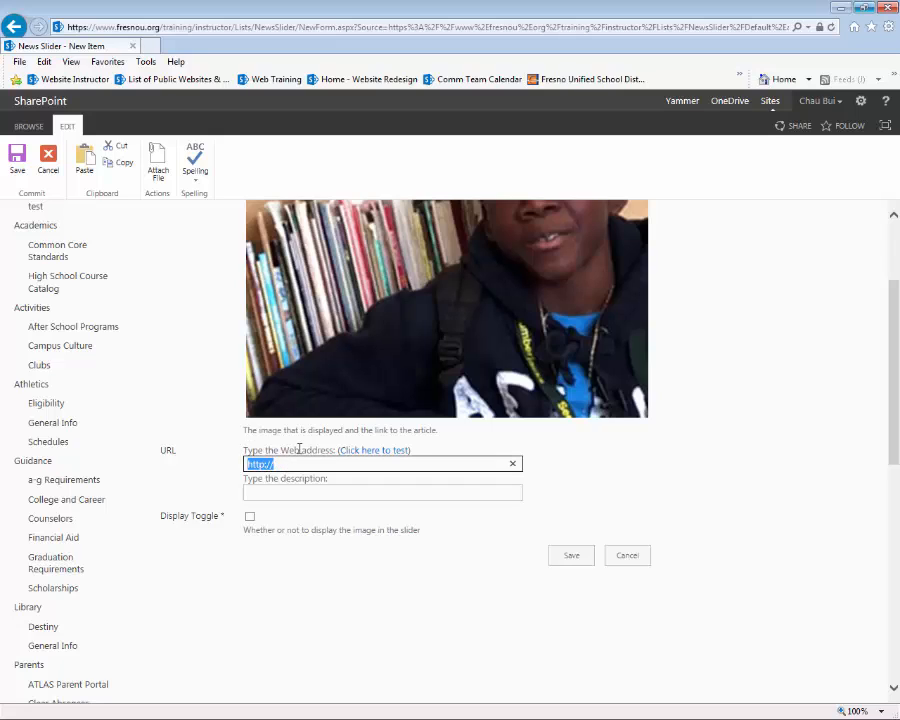
key("ctrl+v")
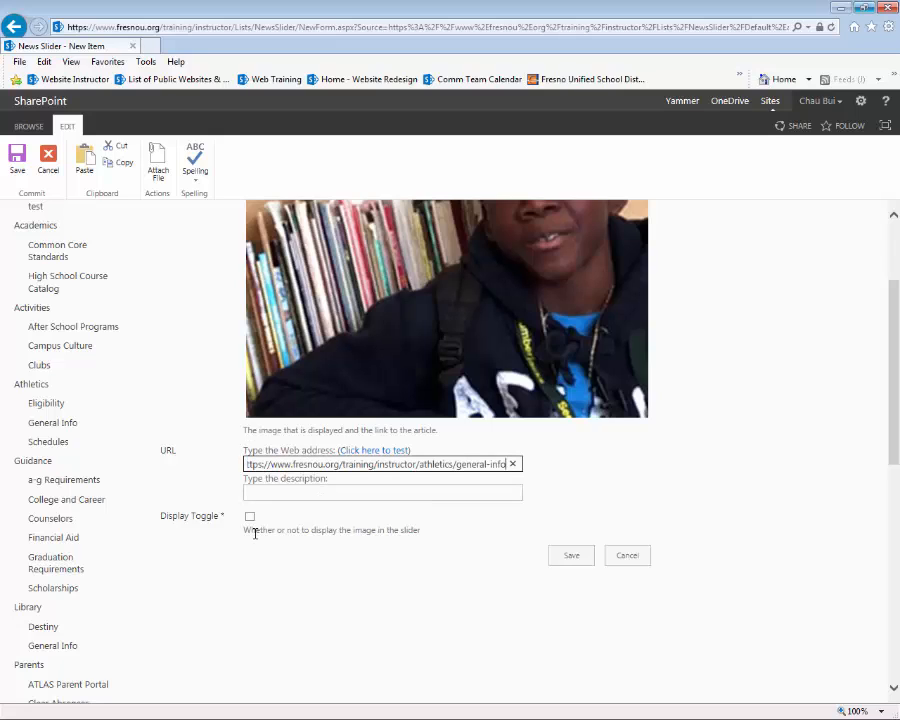
left_click(298, 529)
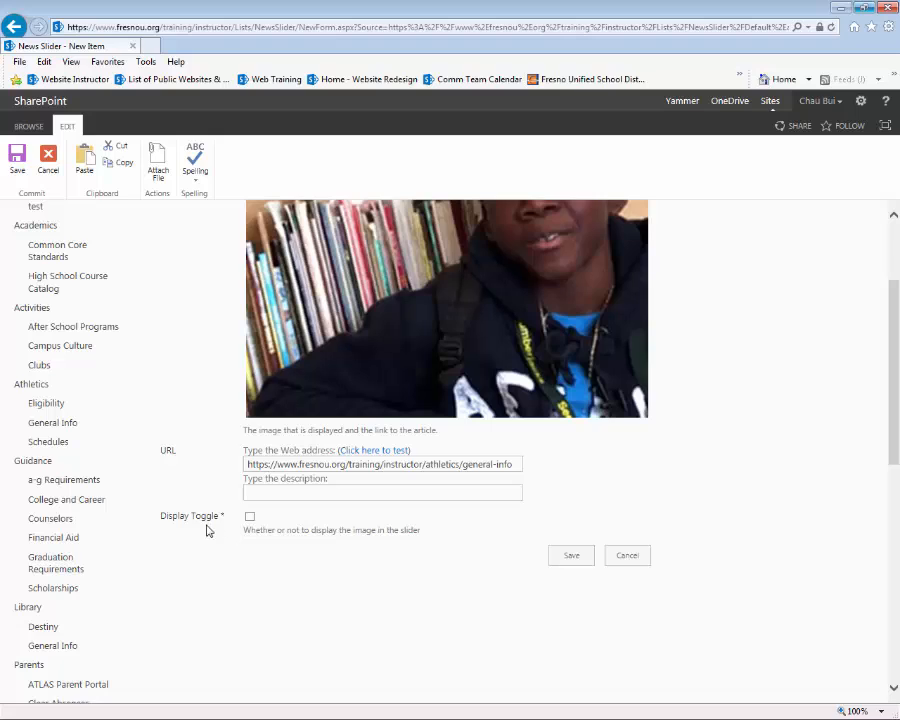
Step: Turn on the Display Toggle for the Student Hero slide and save the new item
scroll(228, 505, "down", 1)
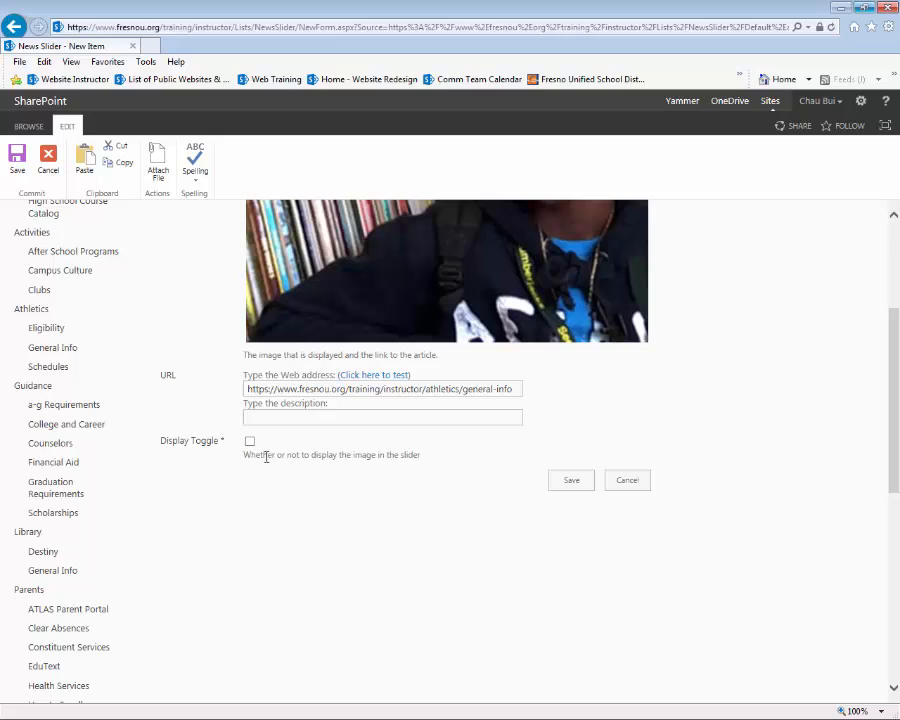
left_click(249, 441)
scroll(555, 462, "up", 3)
scroll(609, 448, "down", 3)
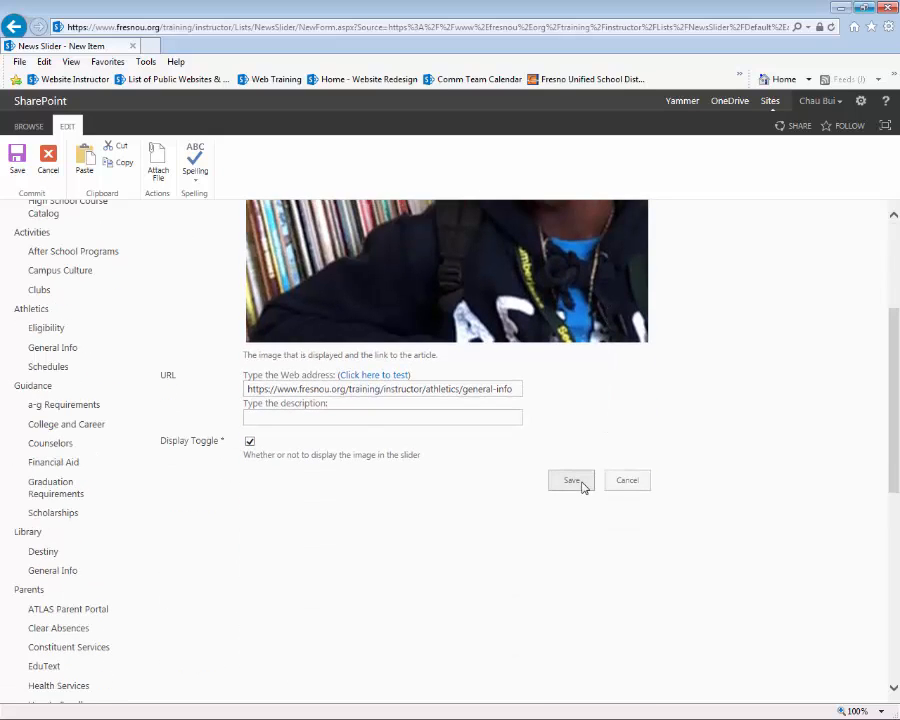
left_click(572, 481)
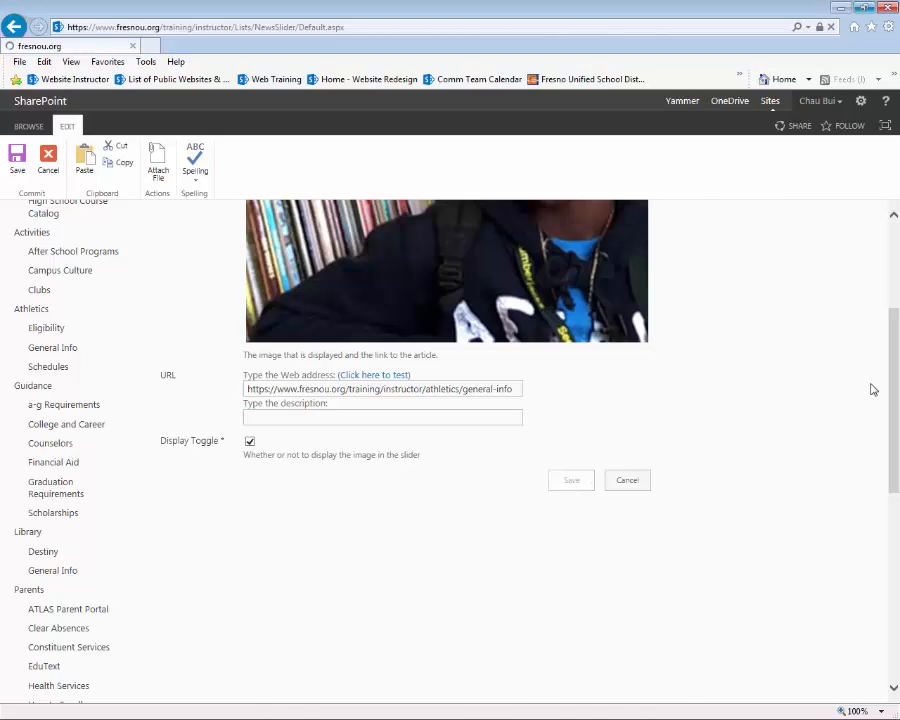
Step: Review the News Slider list entries and advance the school home page's slider to the Student Hero slide
scroll(434, 376, "down", 6)
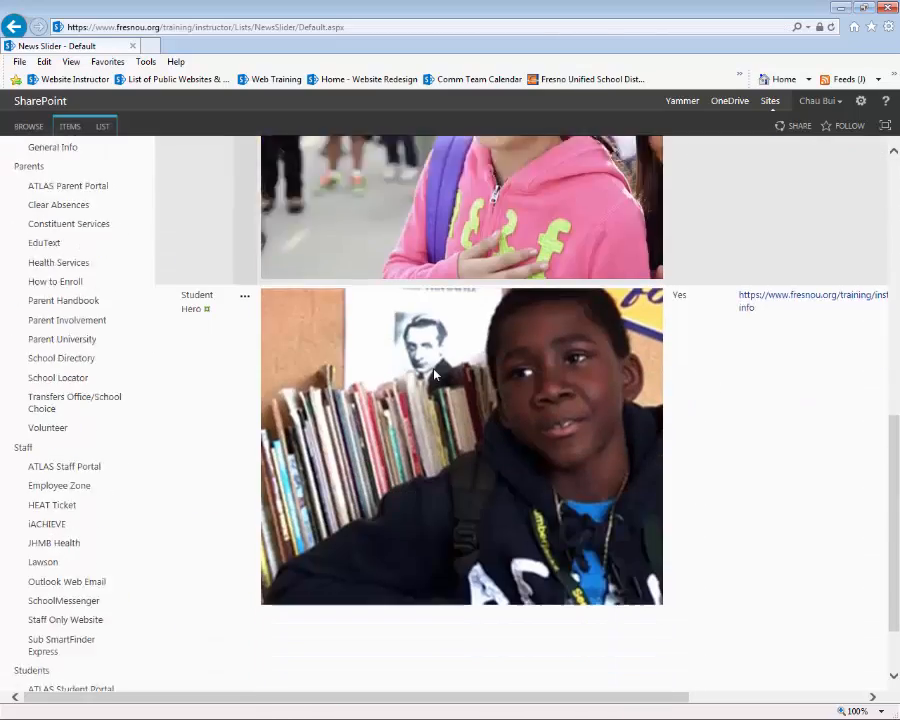
scroll(434, 376, "up", 2)
scroll(434, 376, "up", 4)
scroll(434, 376, "down", 5)
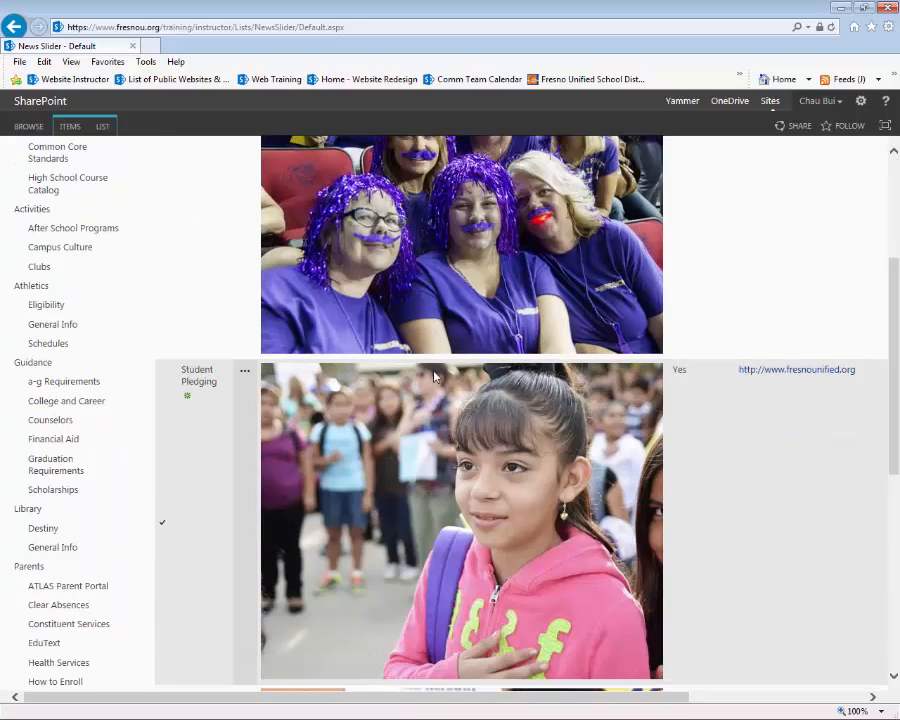
scroll(434, 376, "down", 2)
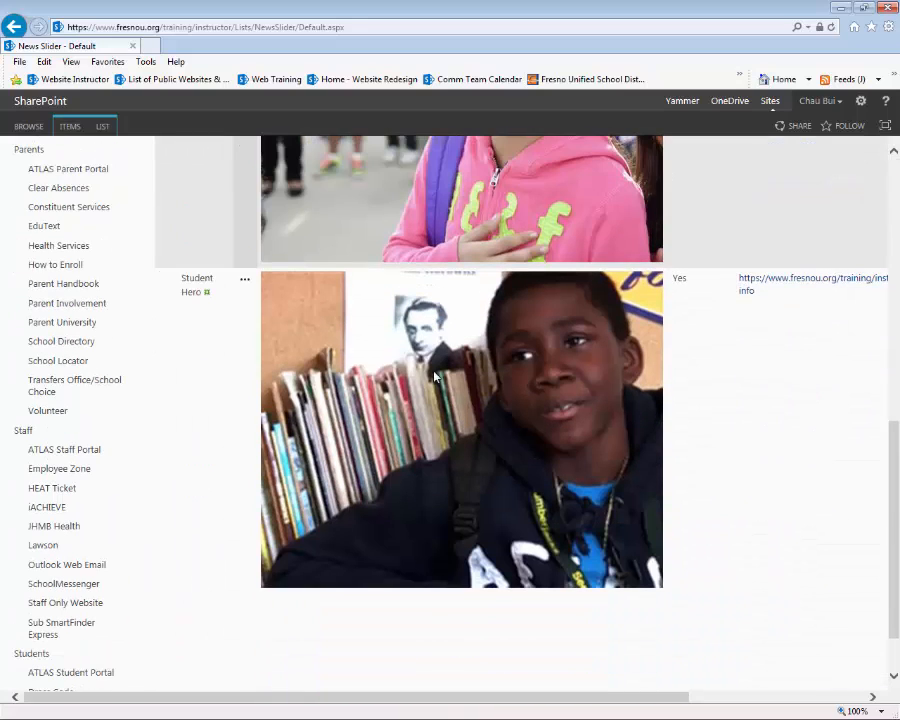
scroll(434, 376, "up", 7)
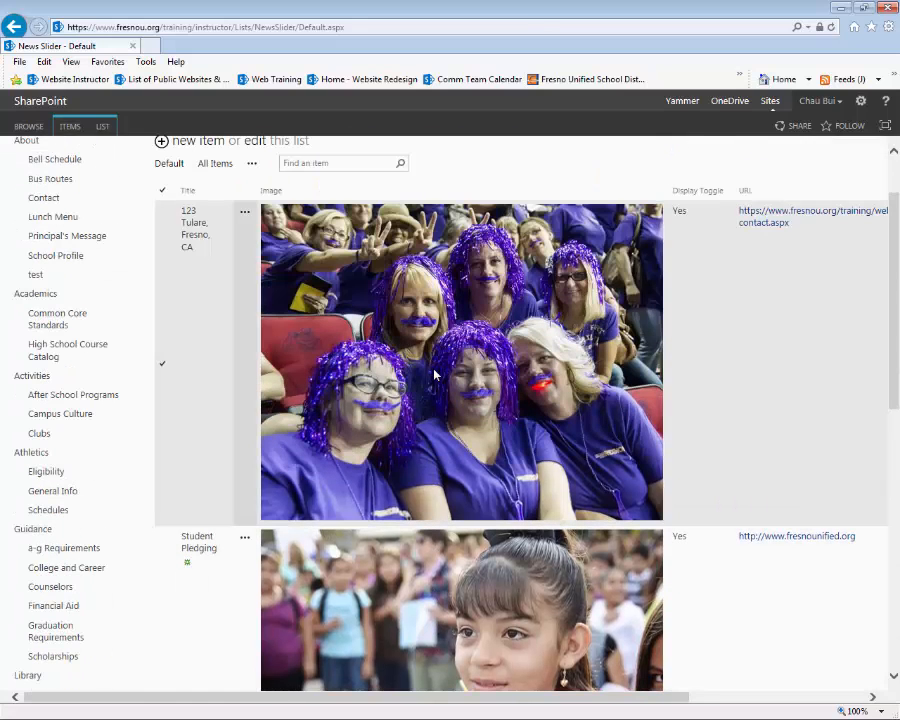
scroll(430, 378, "up", 1)
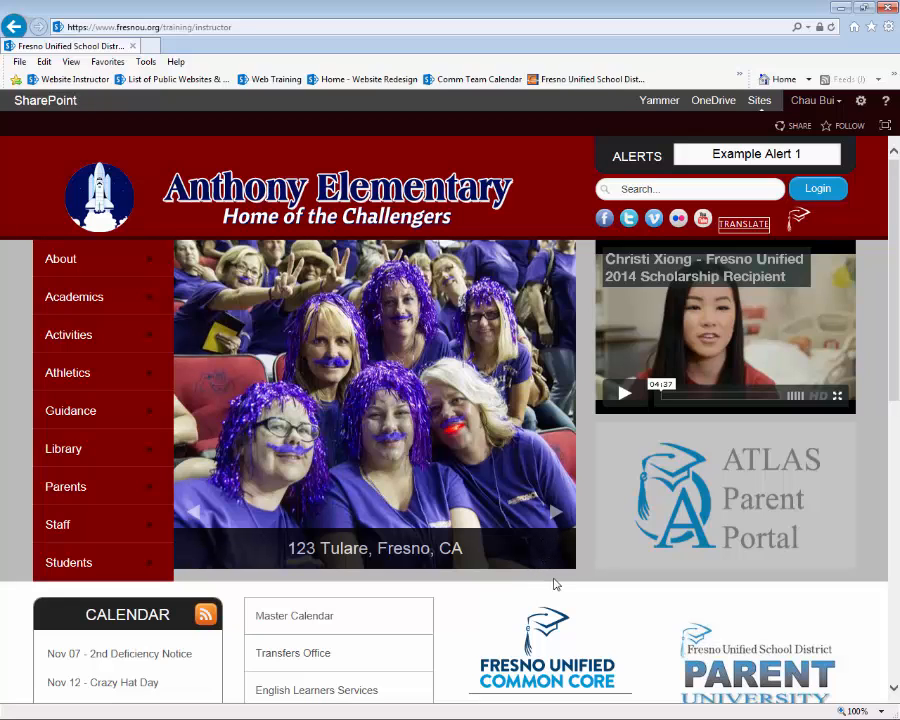
left_click(554, 515)
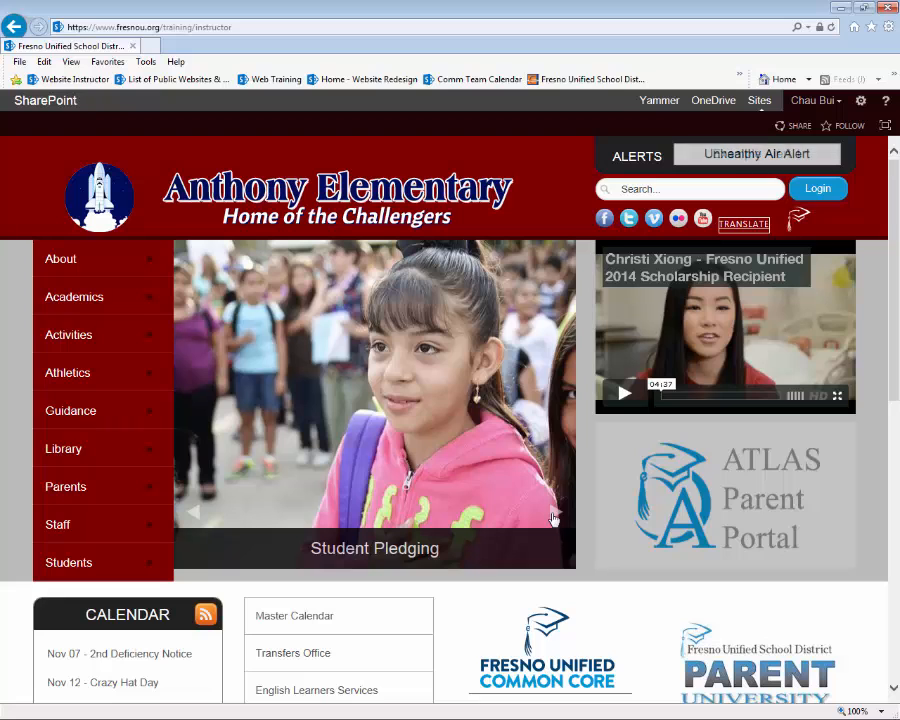
left_click(554, 515)
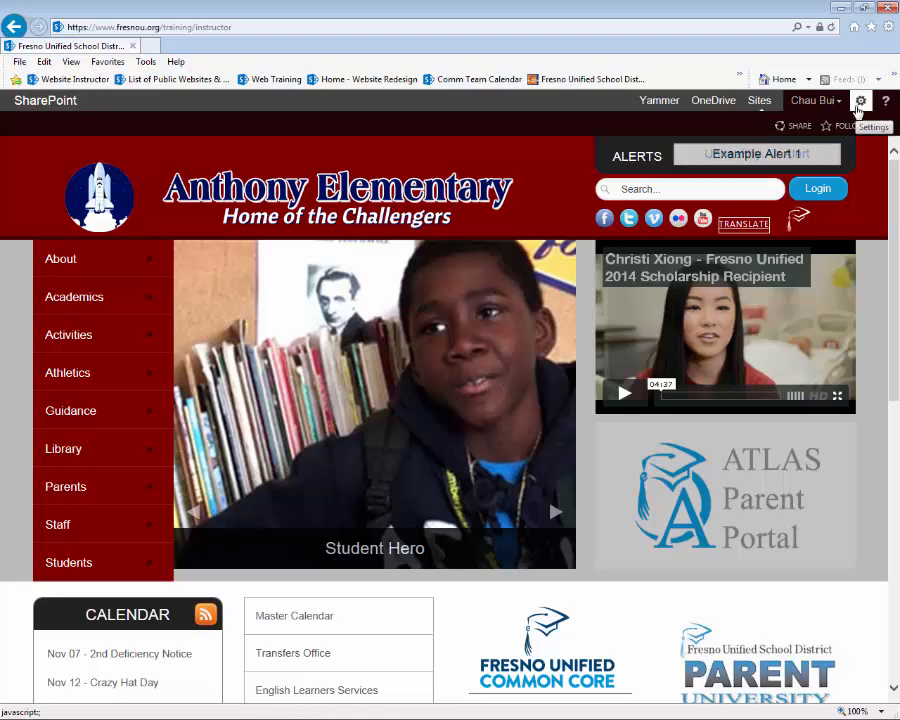
Step: Open the News Slider list from the site contents
left_click(859, 104)
left_click(838, 250)
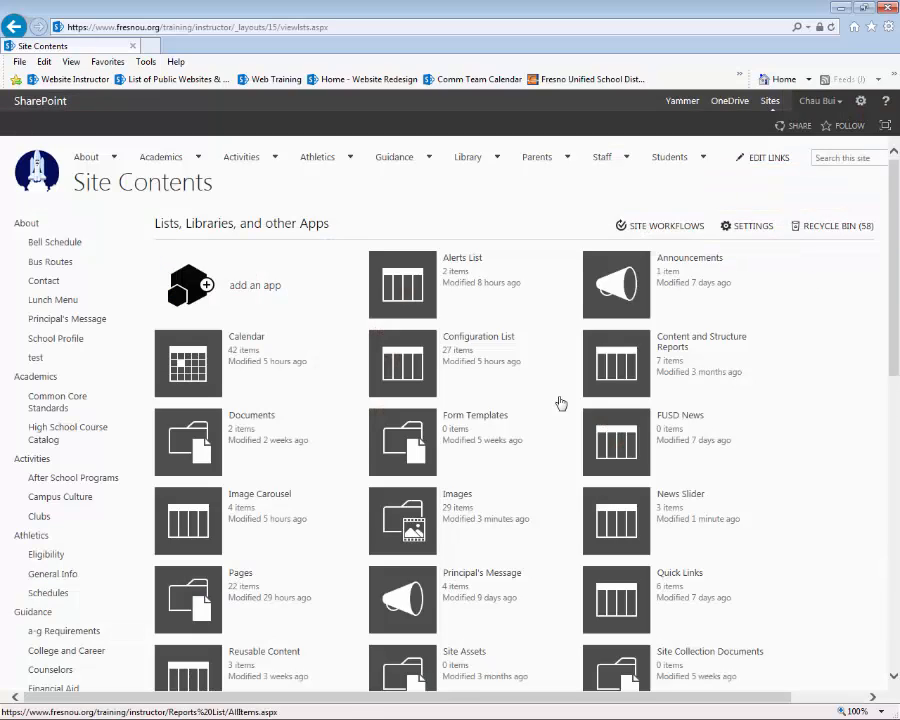
scroll(281, 562, "down", 2)
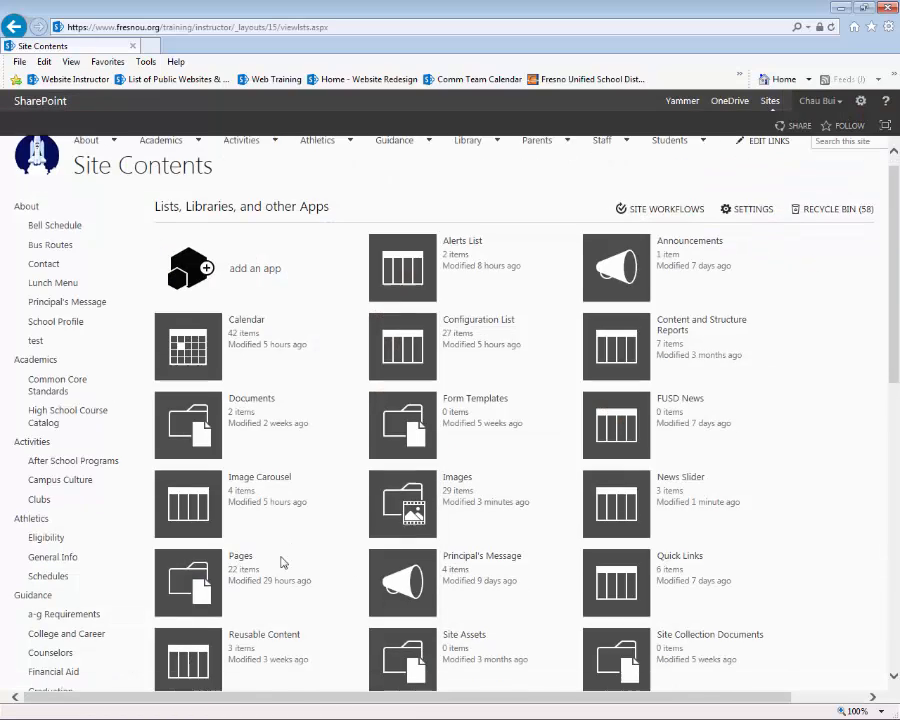
left_click(608, 450)
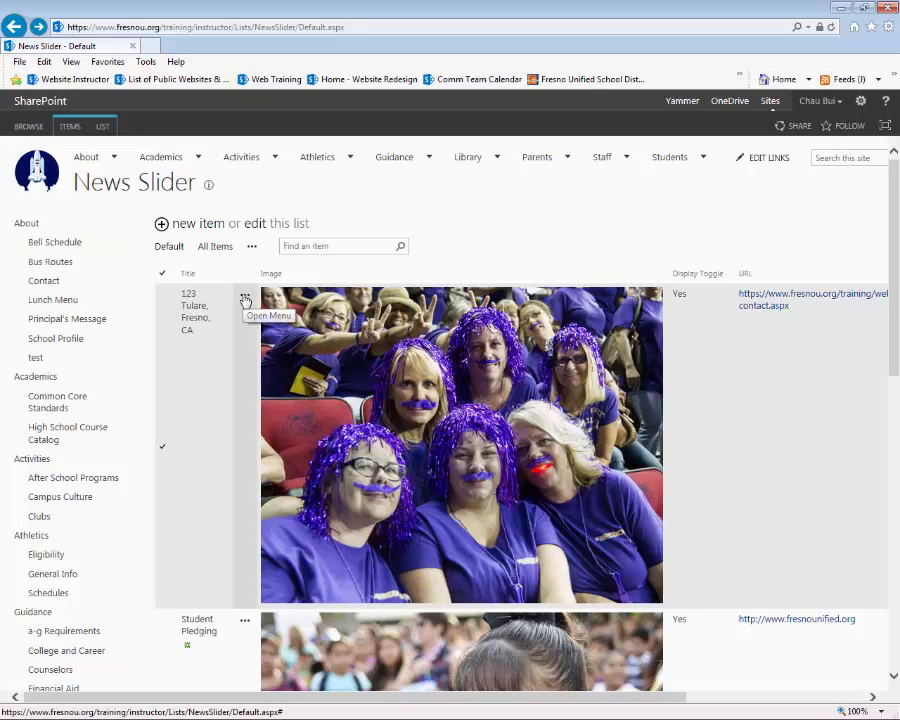
Step: Edit the first News Slider item, the crowd in purple wigs, and change its title to "Item Title"
left_click(245, 300)
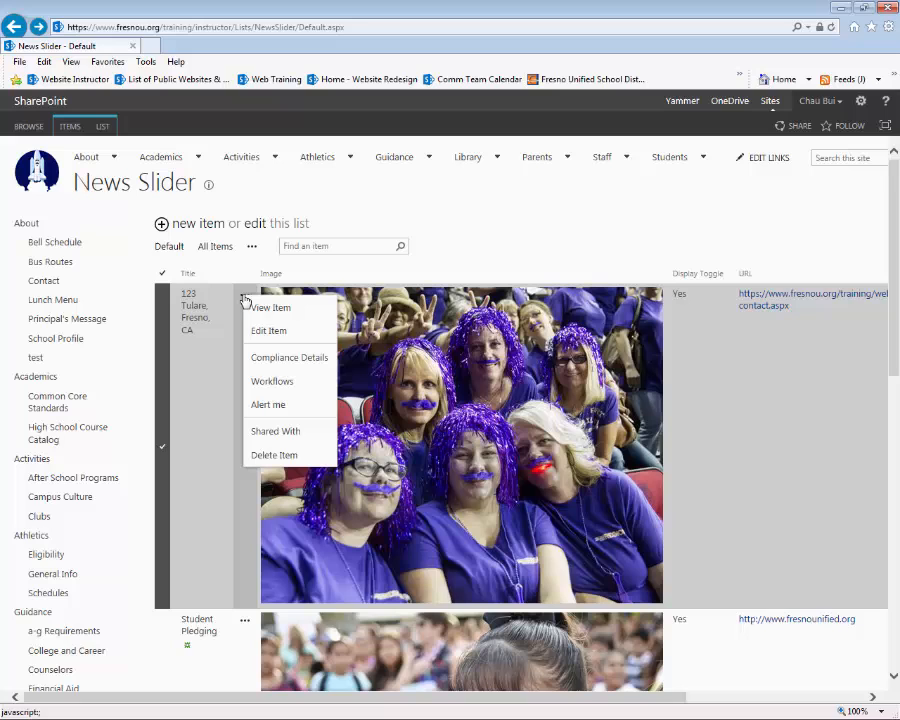
left_click(292, 332)
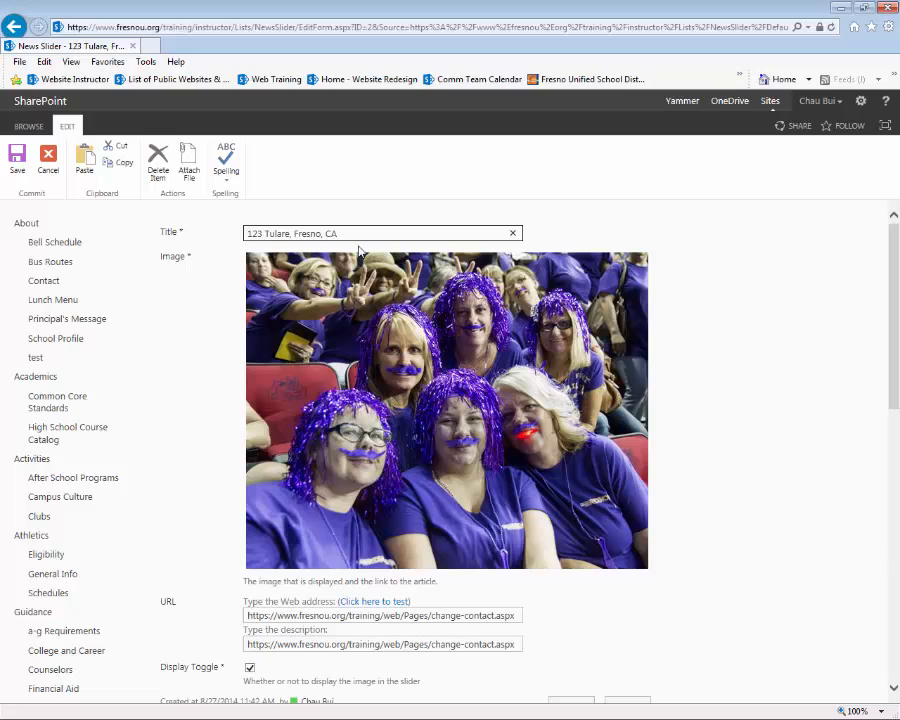
double_click(254, 234)
triple_click(277, 235)
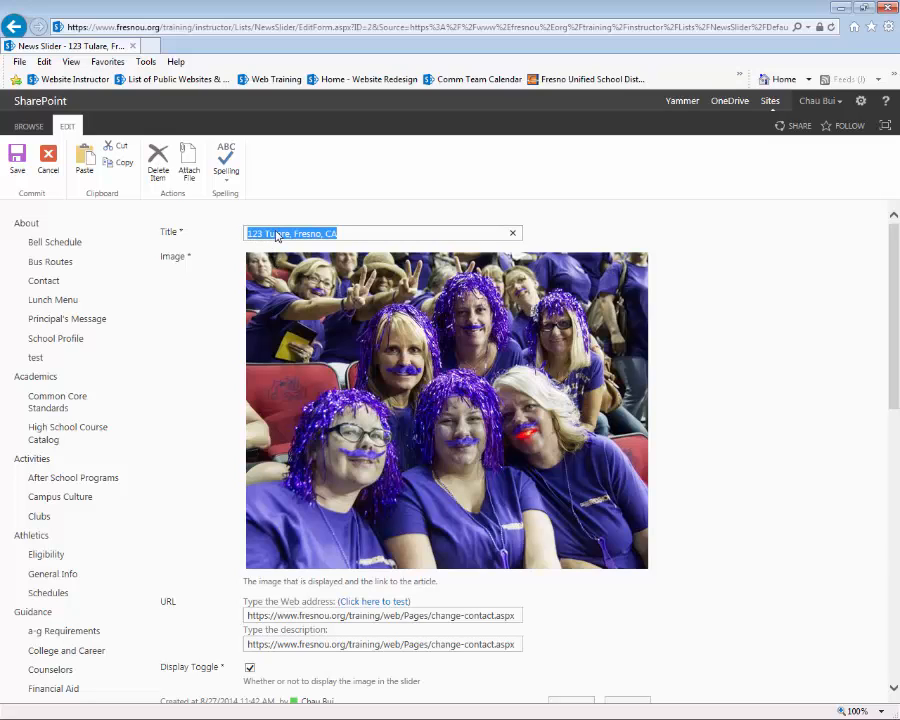
type("Item 1")
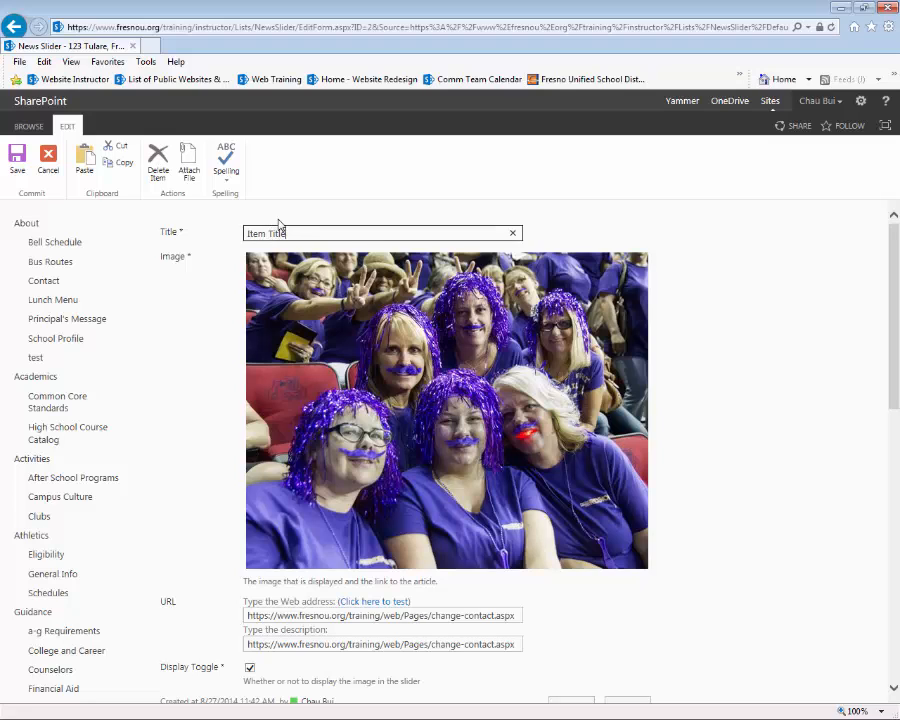
Step: Examine the web address and description fields of the slider item's URL
scroll(300, 400, "down", 1)
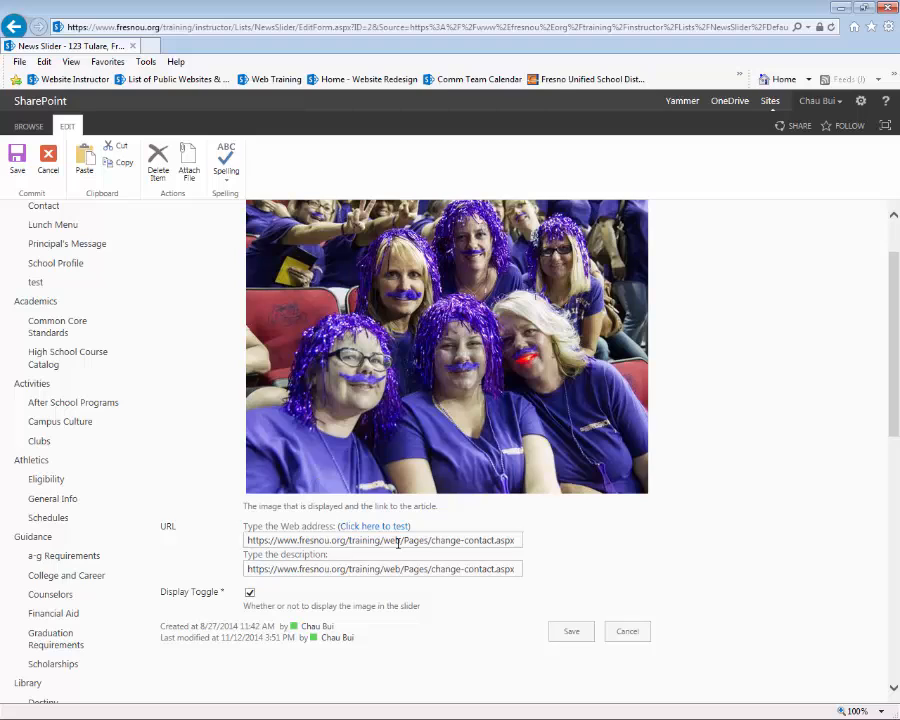
triple_click(475, 542)
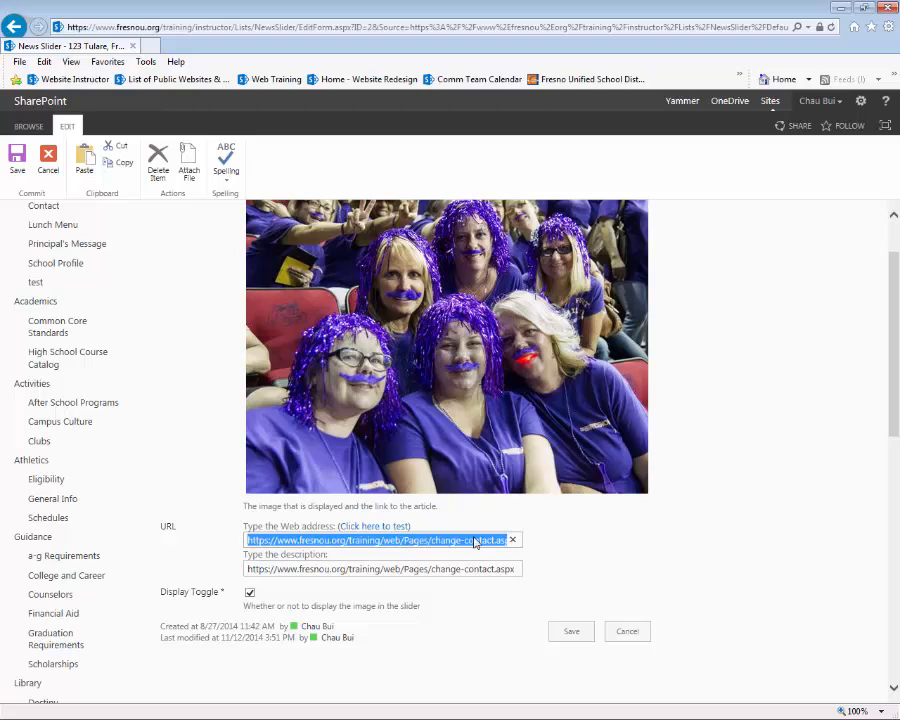
left_click(411, 569)
scroll(411, 570, "up", 1)
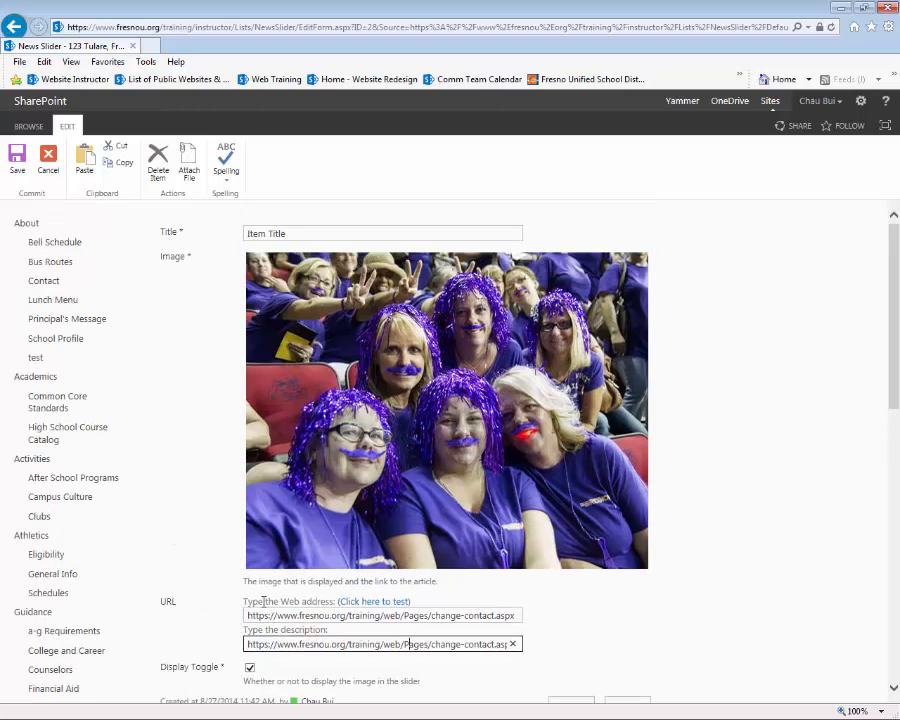
Step: Replace the slide's purple-wig crowd picture with walking-across-street.jpg from the site's Images library
left_click(375, 325)
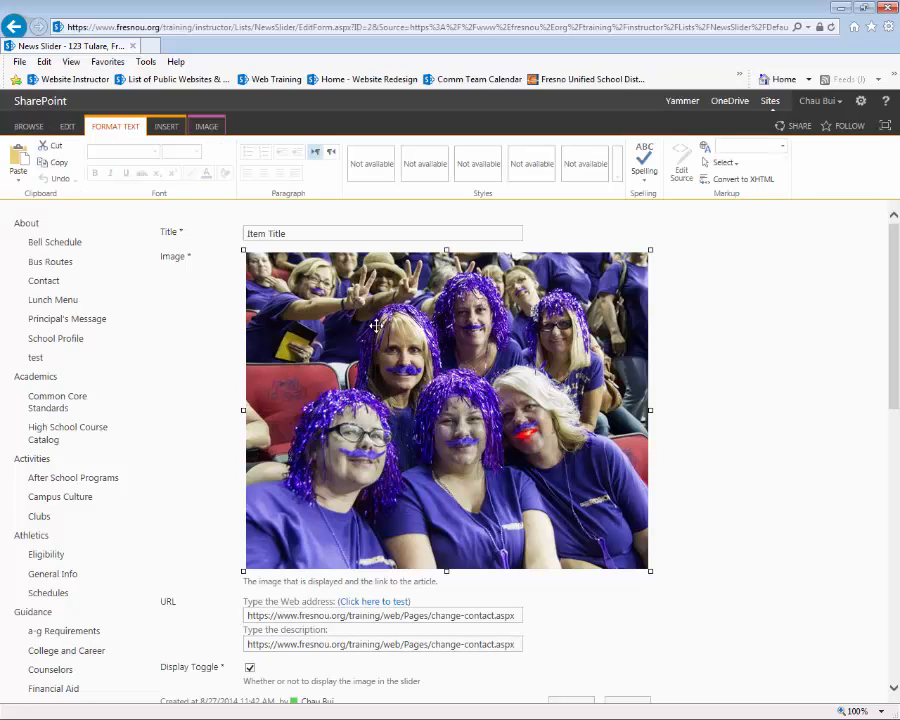
key("Delete")
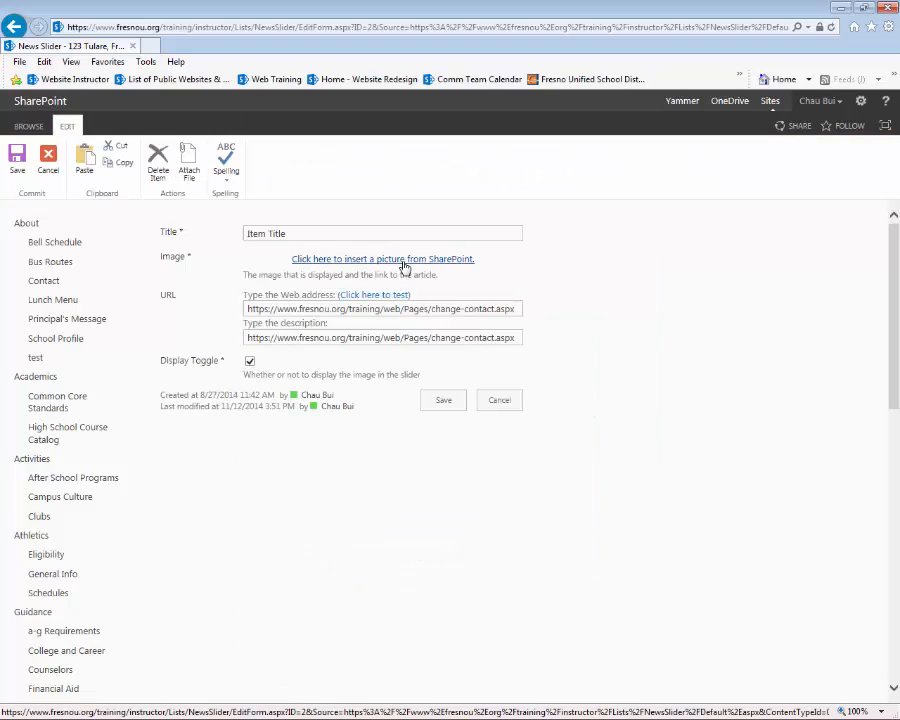
left_click(345, 260)
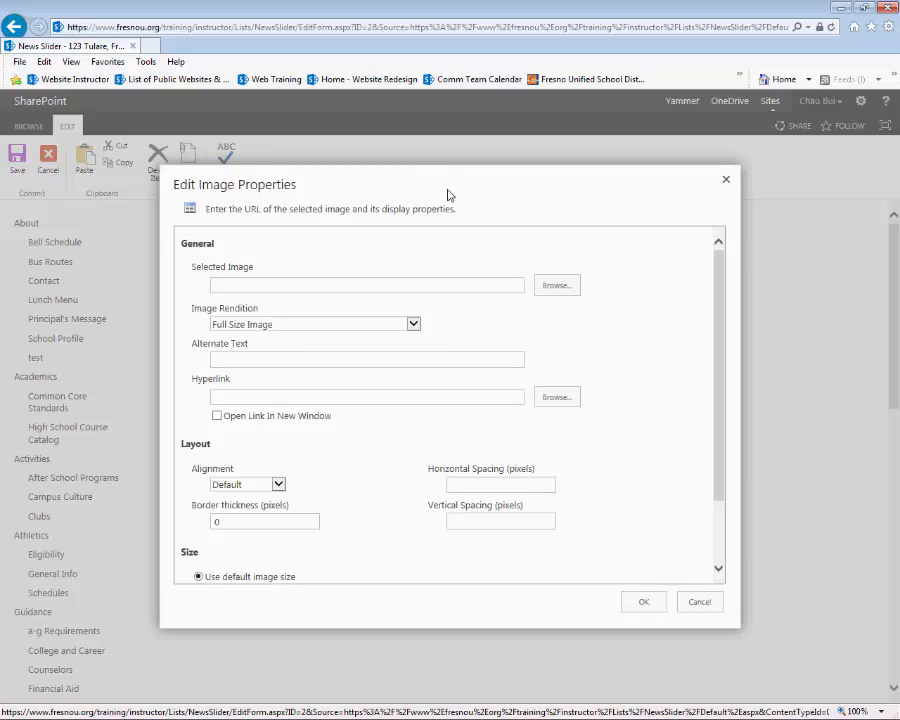
left_click(555, 285)
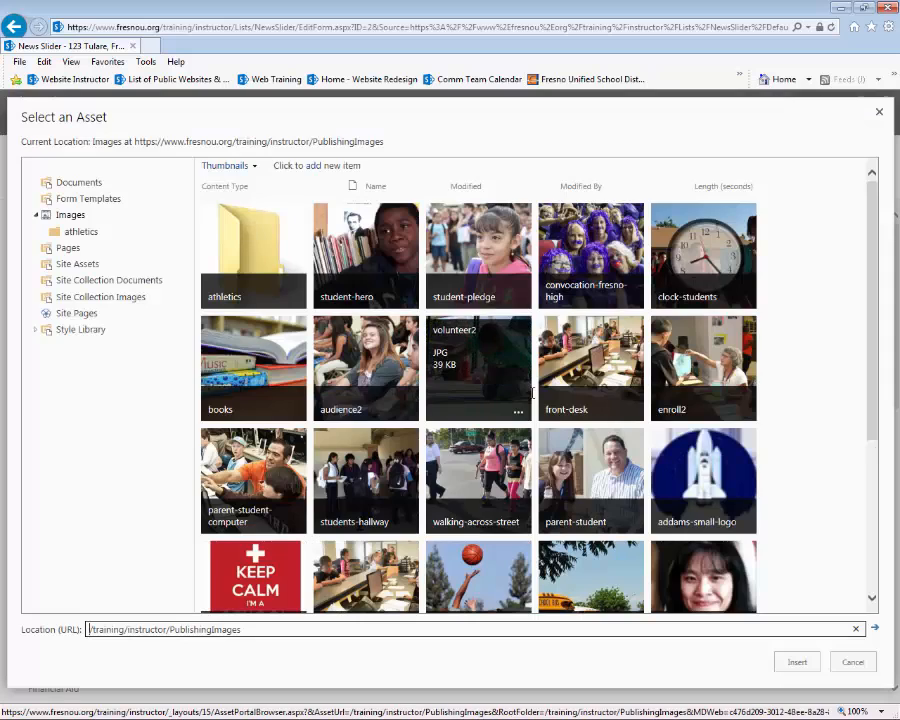
left_click(520, 468)
scroll(754, 477, "down", 3)
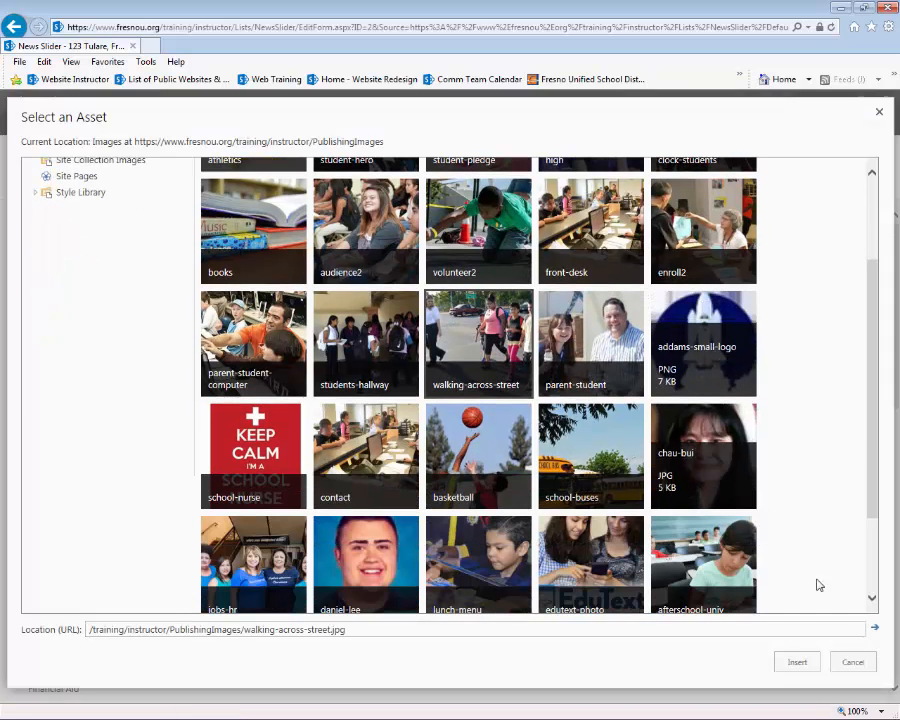
left_click(796, 661)
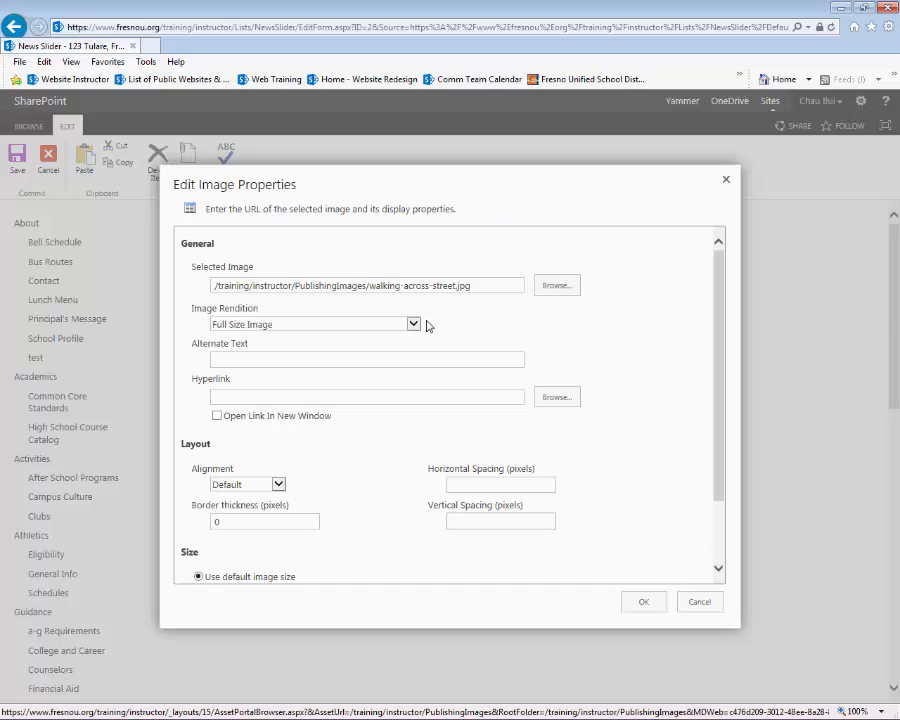
Step: Set the image rendition to News Slider Image (572 x 450) and the alternate text to "Students walking across the street"
left_click(362, 324)
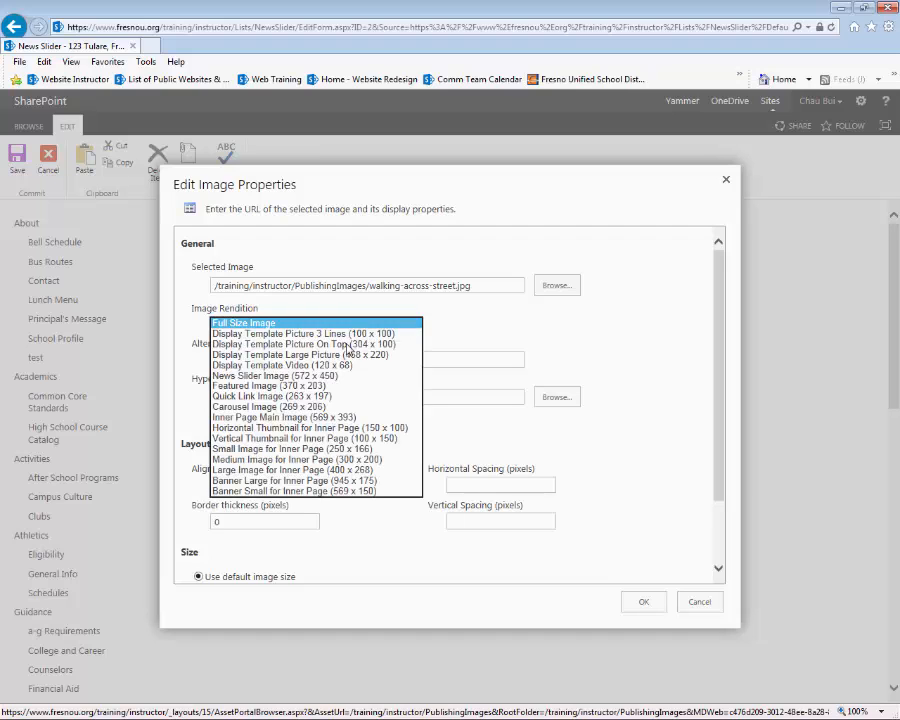
left_click(278, 378)
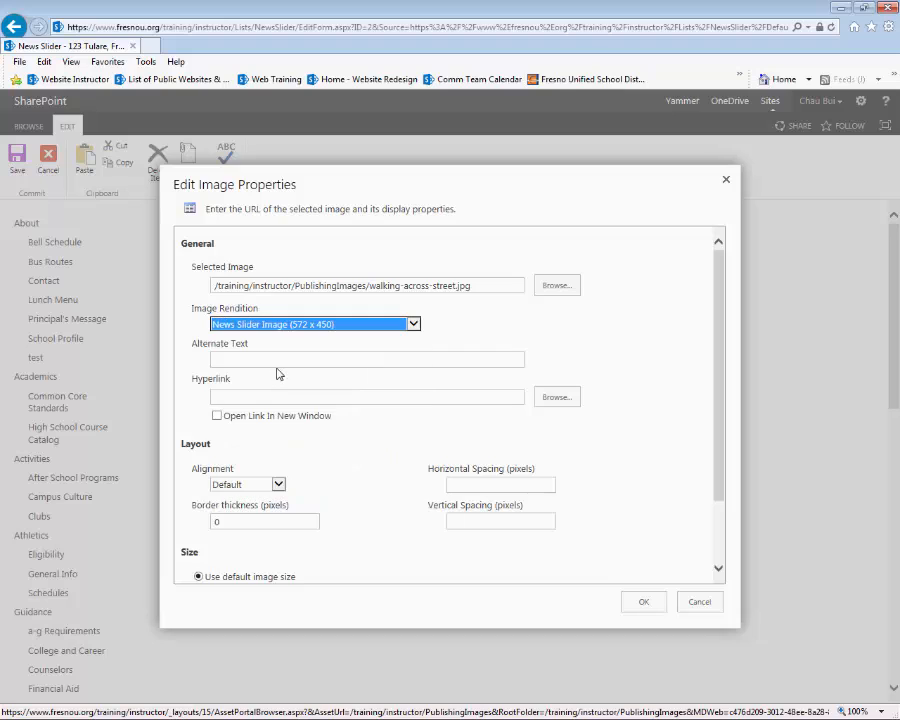
left_click(279, 358)
type("Walk")
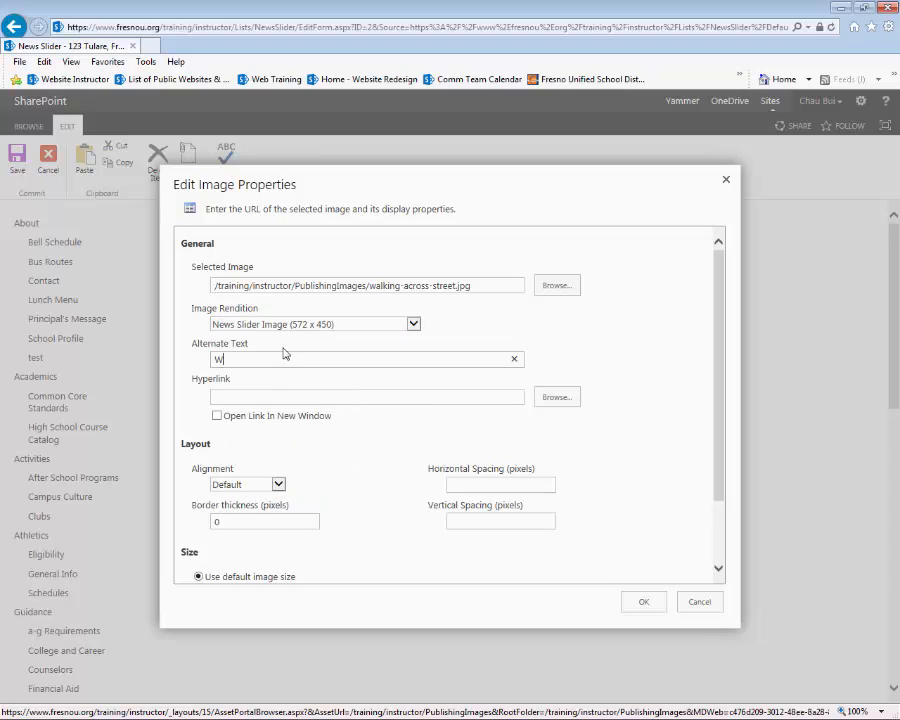
key("BackSpace")
type("Student")
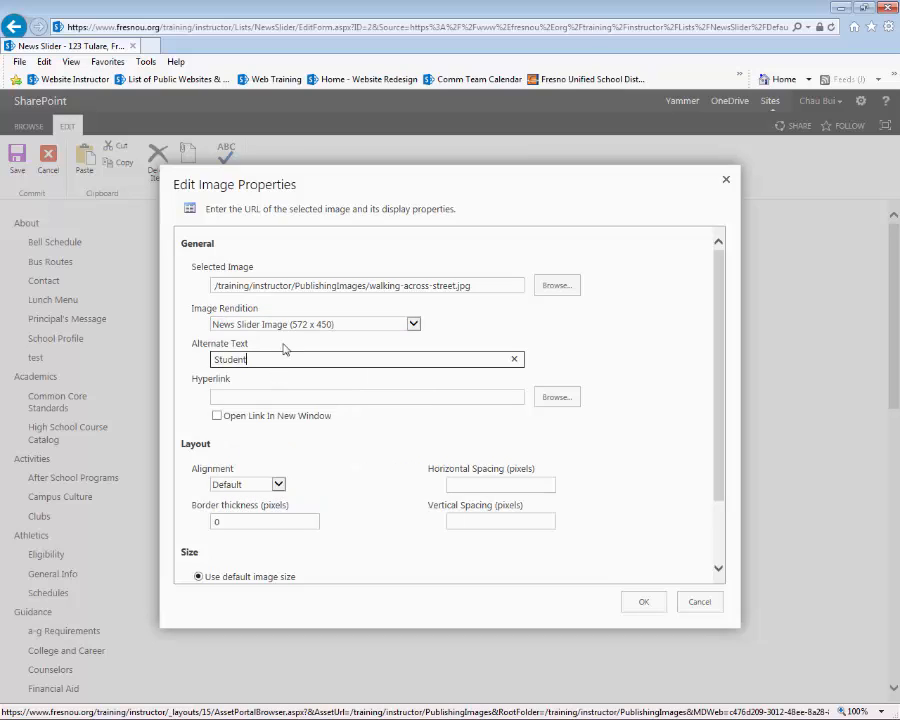
type("s walking")
type(" arou")
type("ross the str")
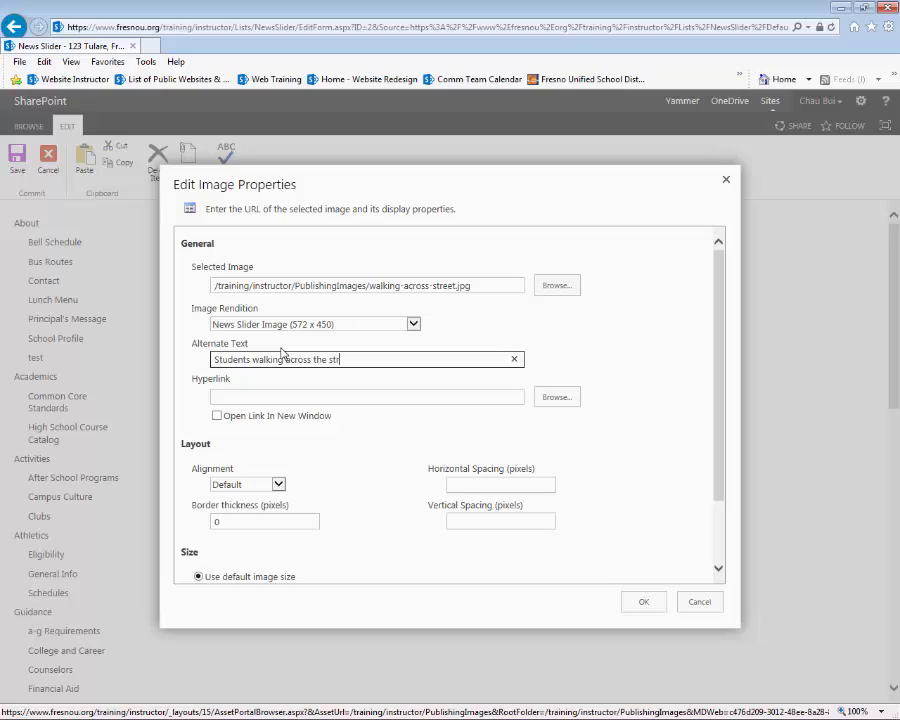
type("eet")
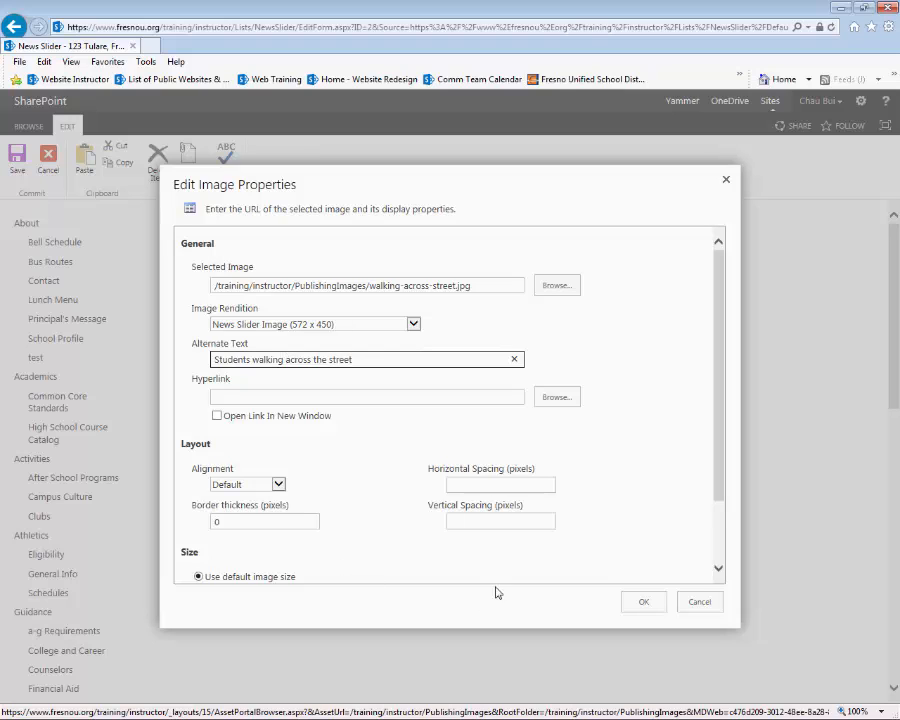
left_click(645, 604)
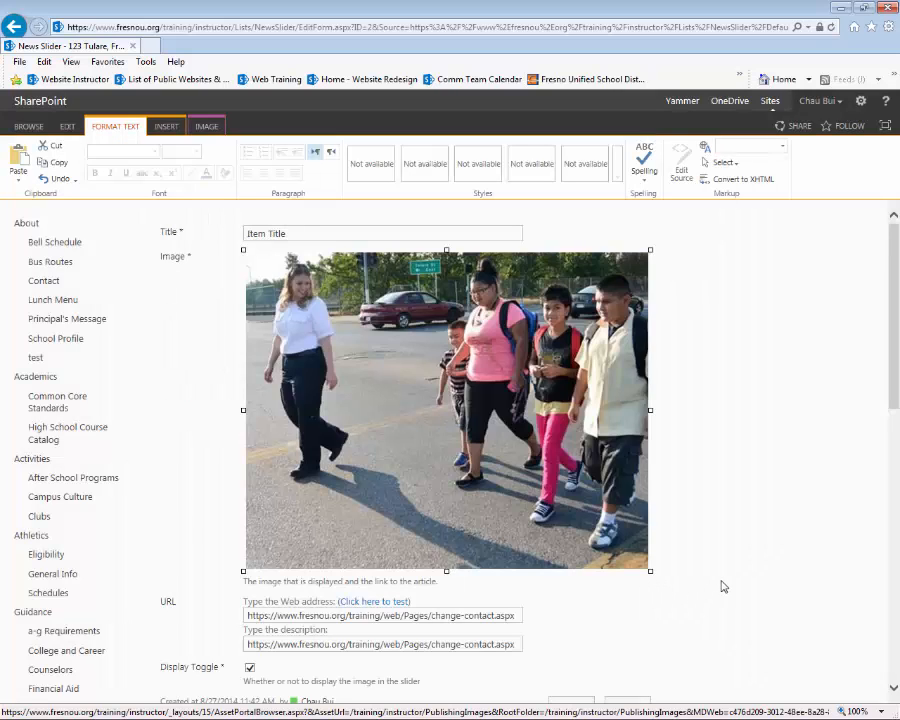
Step: Save the edited "Item Title" slider item
scroll(723, 444, "down", 3)
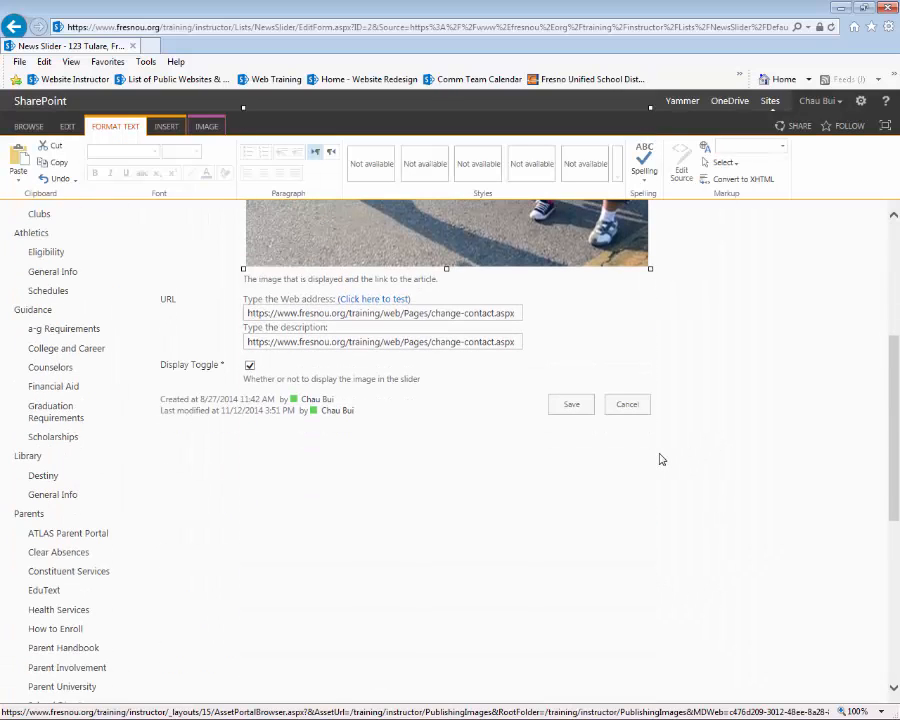
scroll(660, 459, "up", 1)
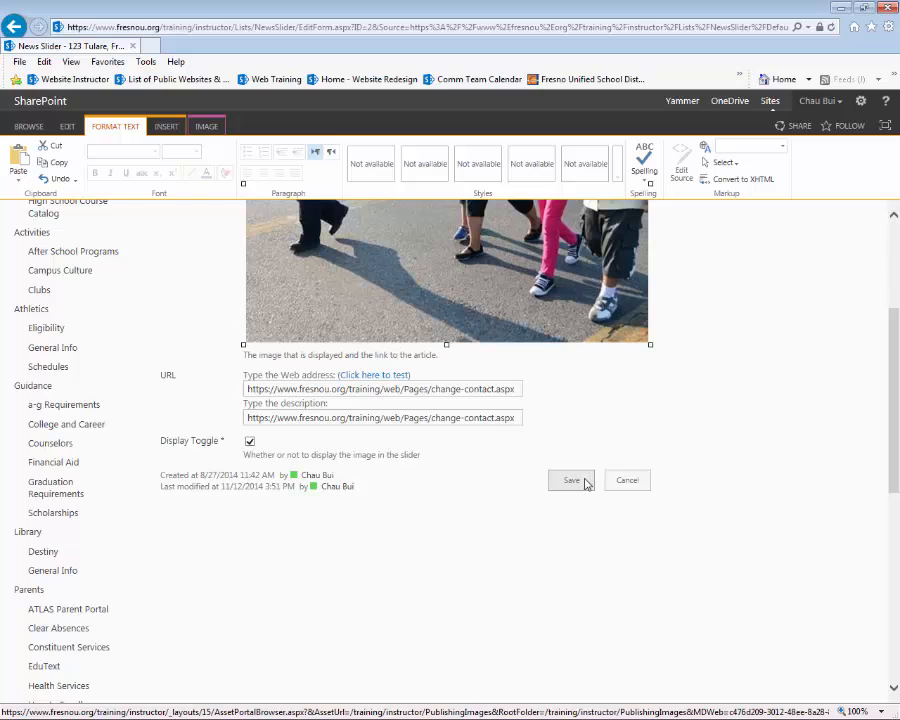
left_click(586, 482)
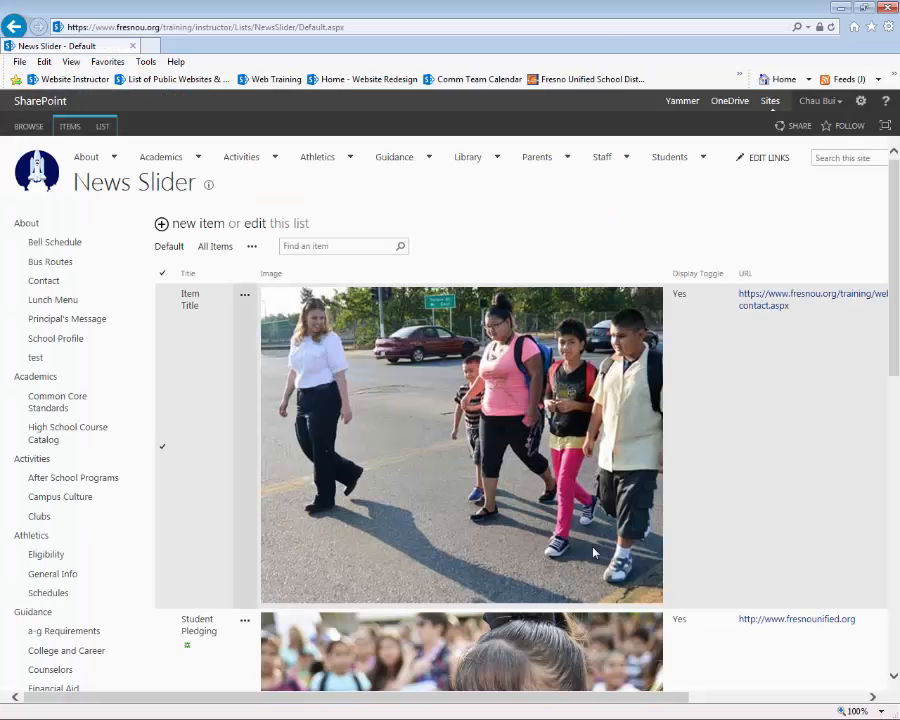
Step: Delete the Student Hero item from the News Slider list and confirm the deletion
scroll(727, 269, "down", 1)
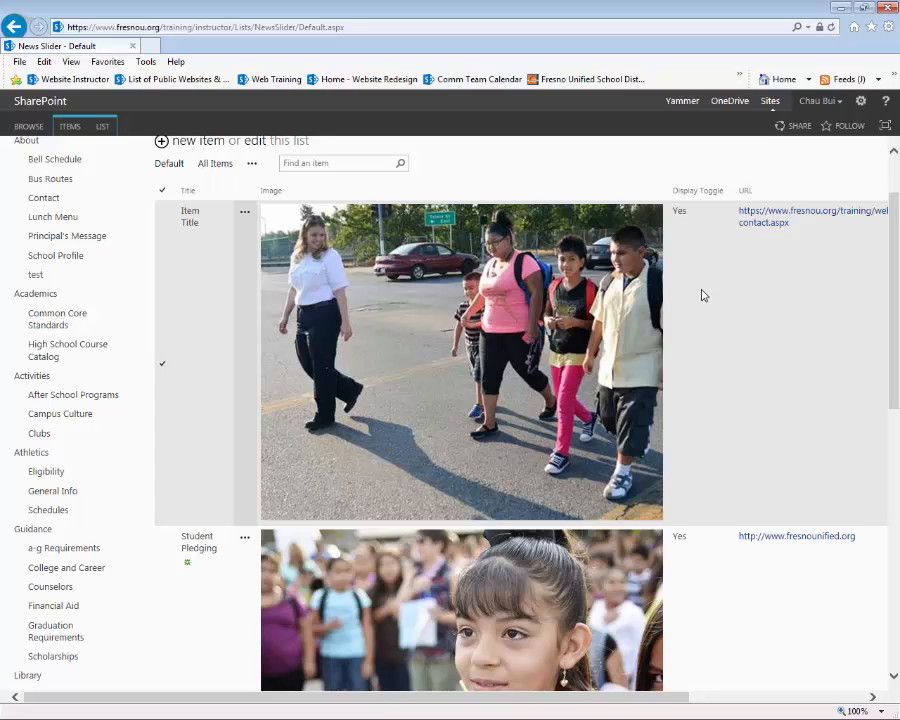
scroll(680, 318, "down", 3)
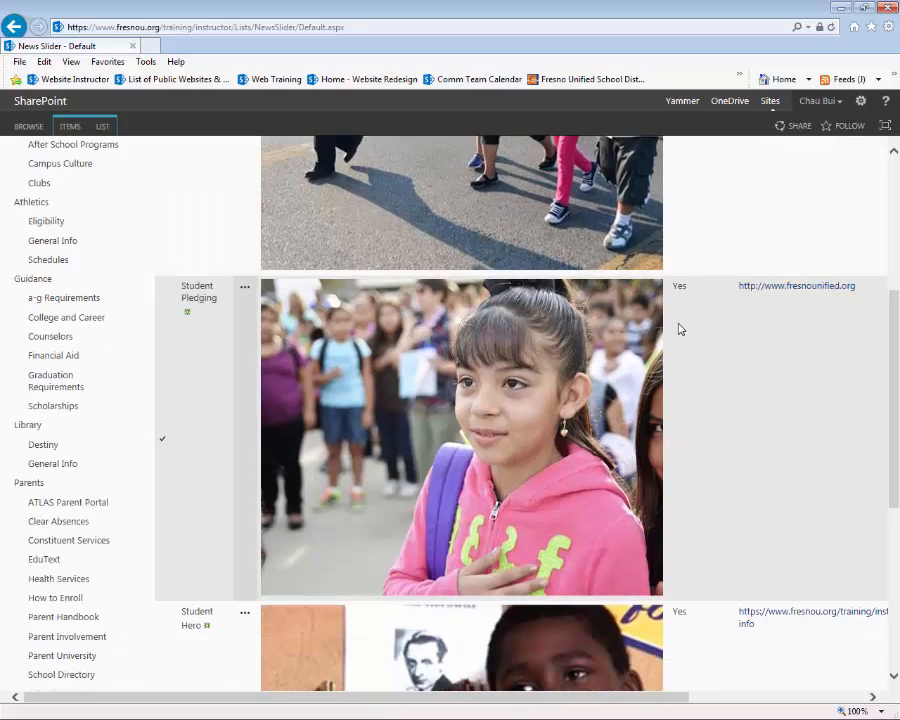
scroll(679, 329, "down", 3)
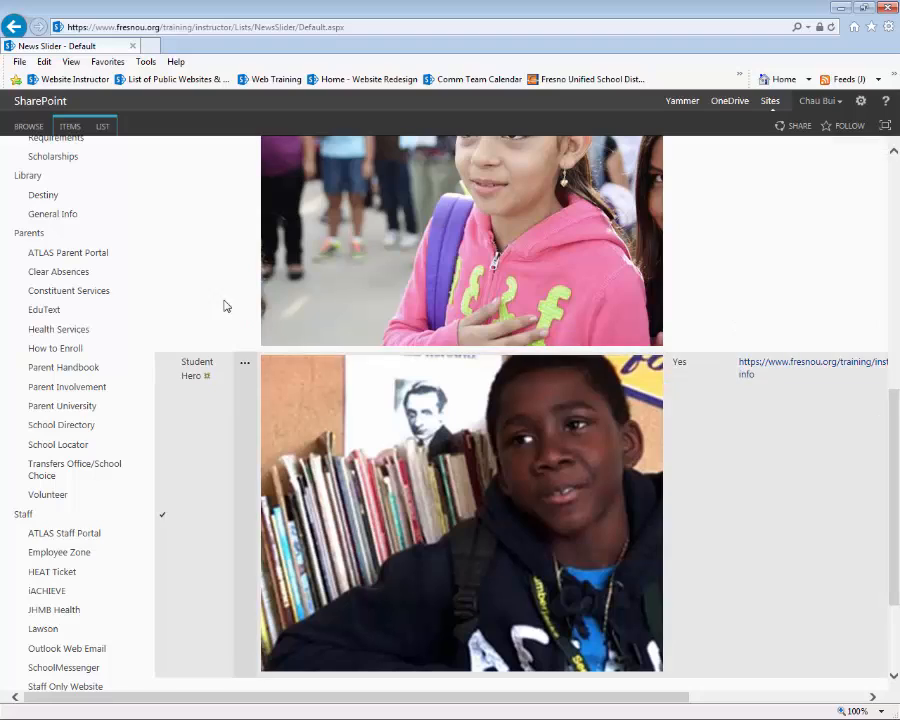
left_click(246, 368)
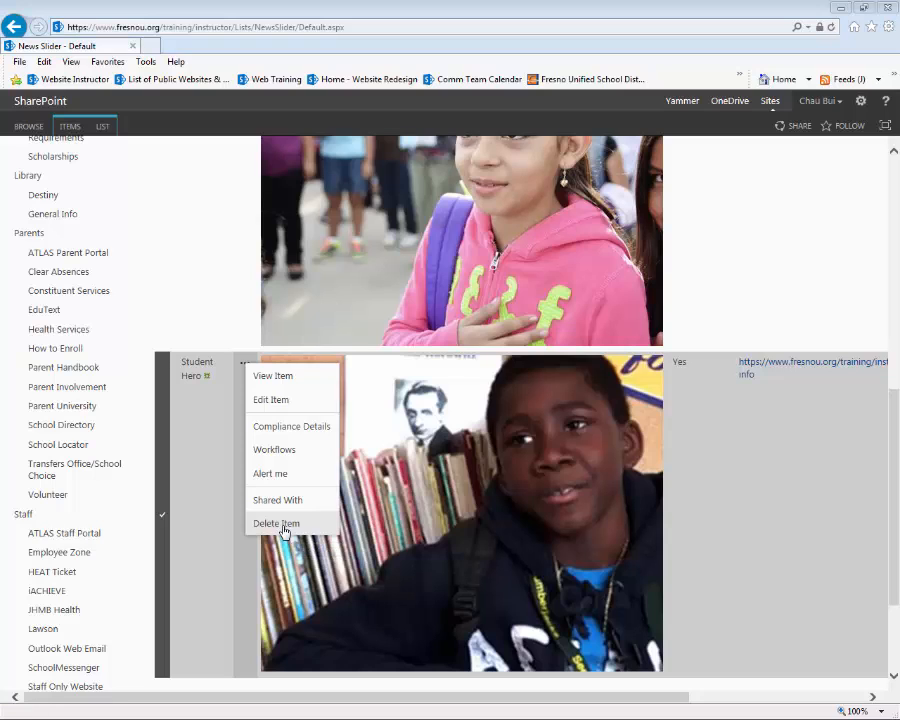
left_click(280, 524)
left_click(527, 424)
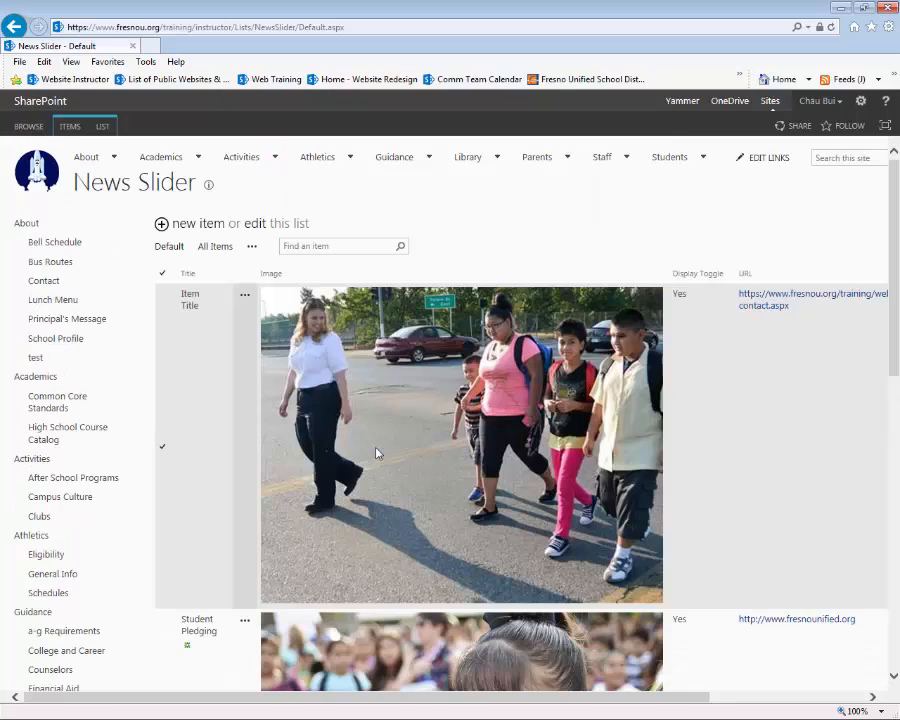
Step: Edit the Student Pledging item to turn off its Display Toggle, and save it
scroll(377, 453, "down", 1)
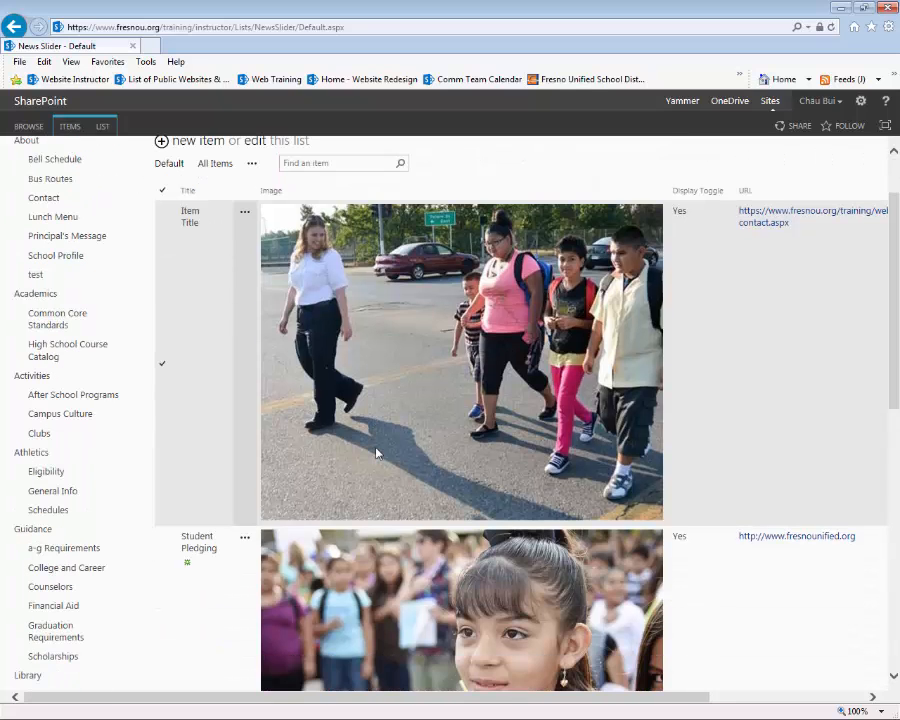
scroll(375, 453, "down", 3)
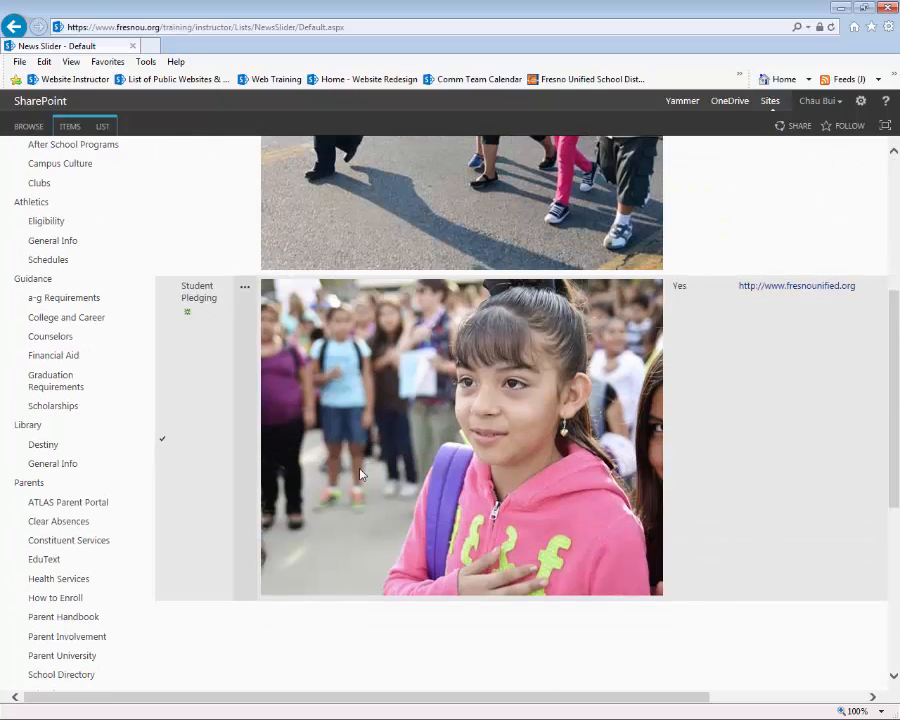
left_click(245, 288)
left_click(272, 326)
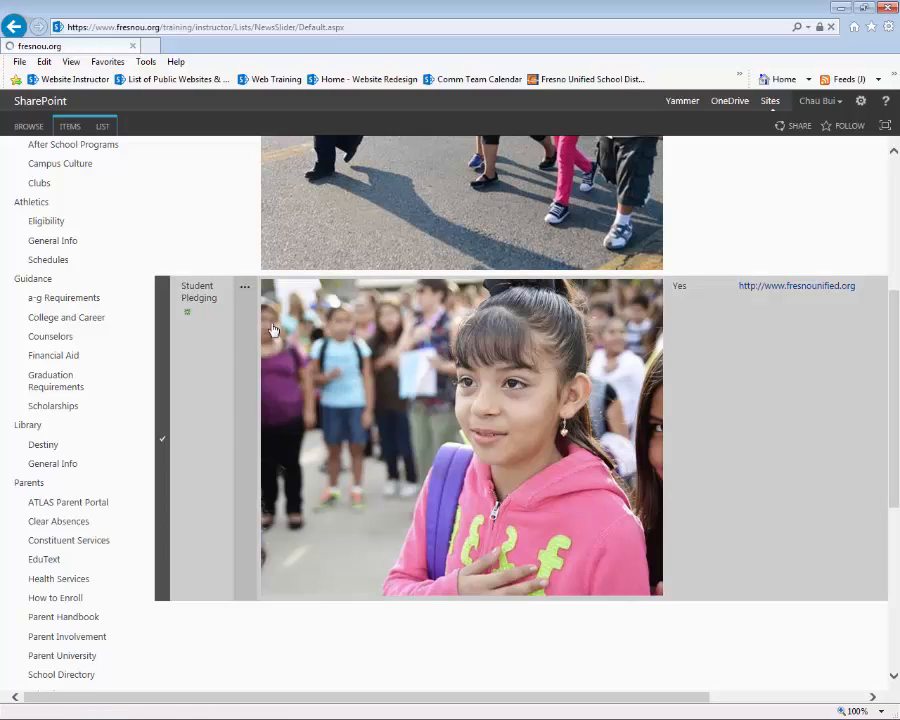
scroll(262, 540, "down", 3)
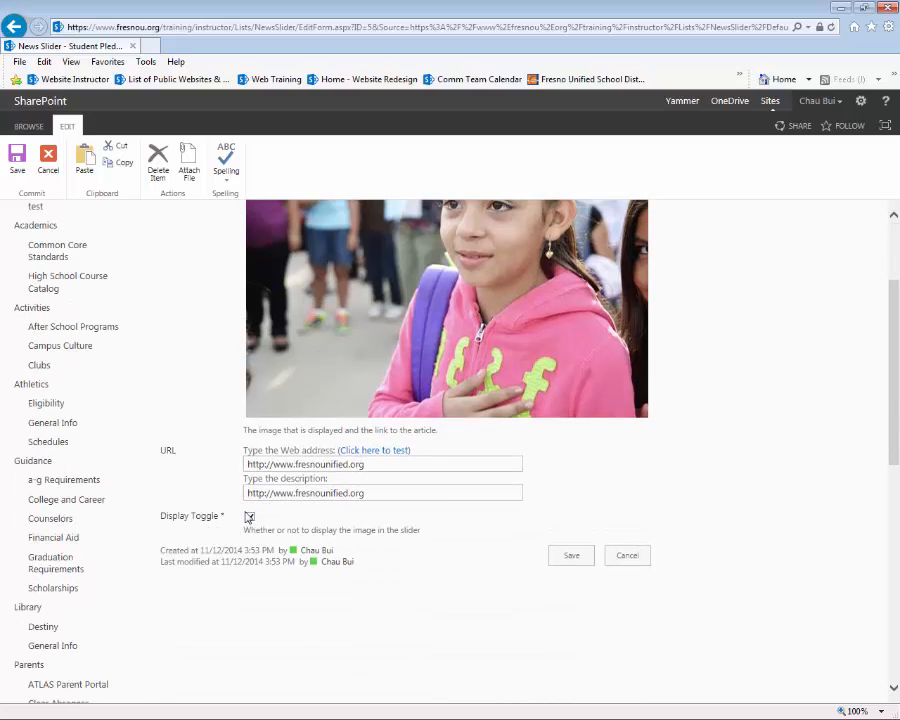
left_click(250, 517)
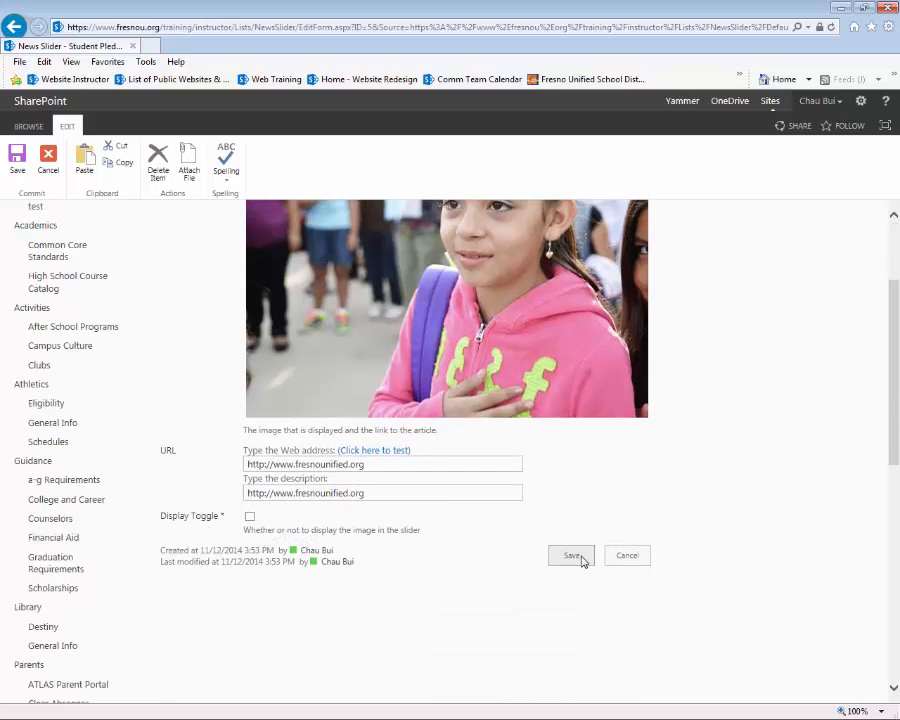
left_click(571, 556)
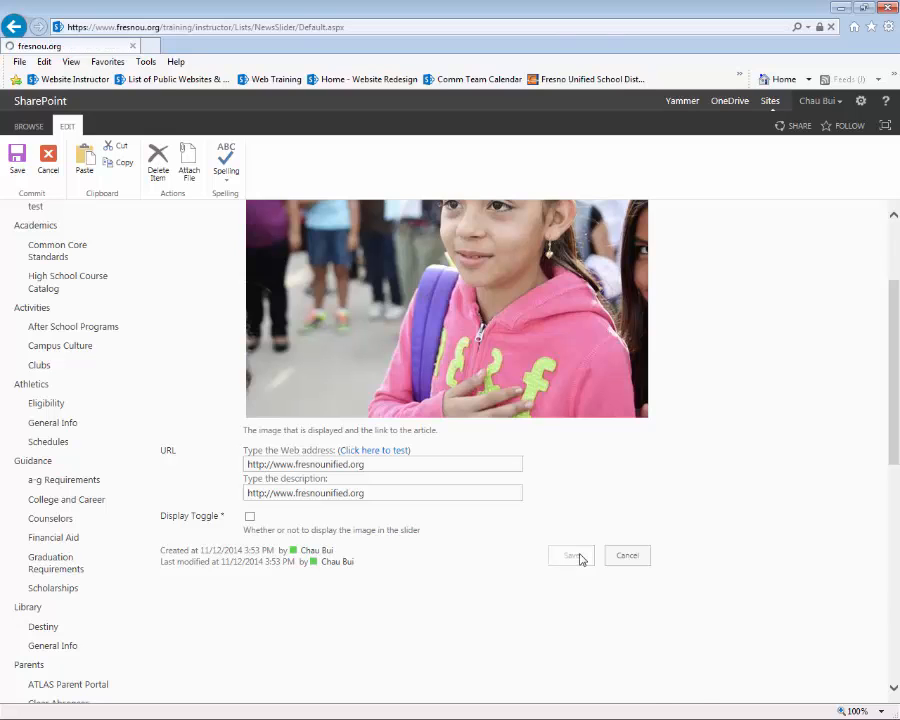
Step: Edit the Student Pledging item again to turn its Display Toggle back on, and save it
scroll(580, 560, "down", 3)
scroll(580, 560, "down", 1)
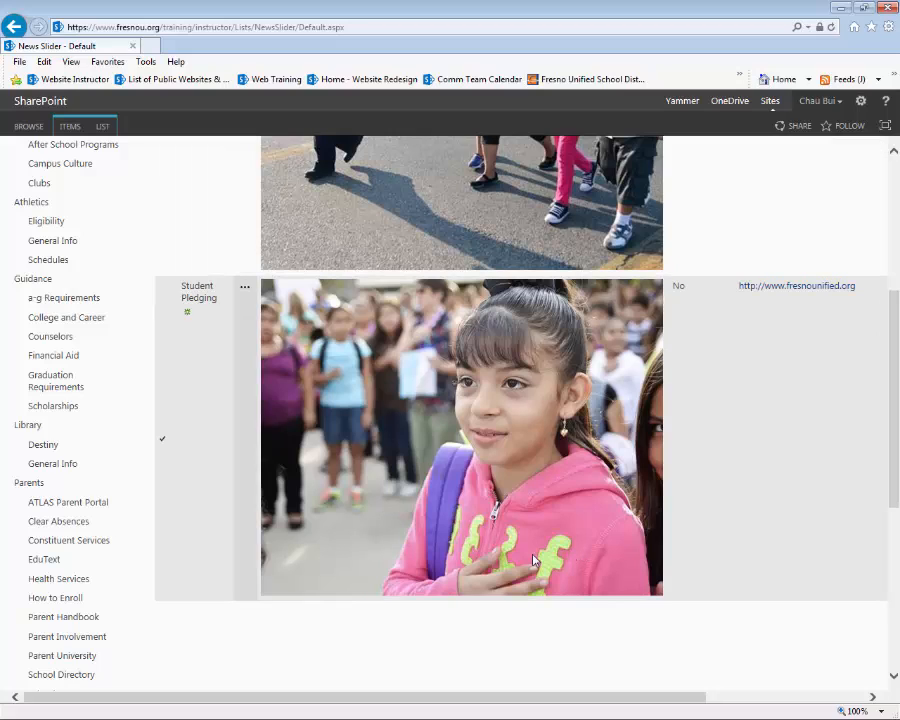
left_click(245, 288)
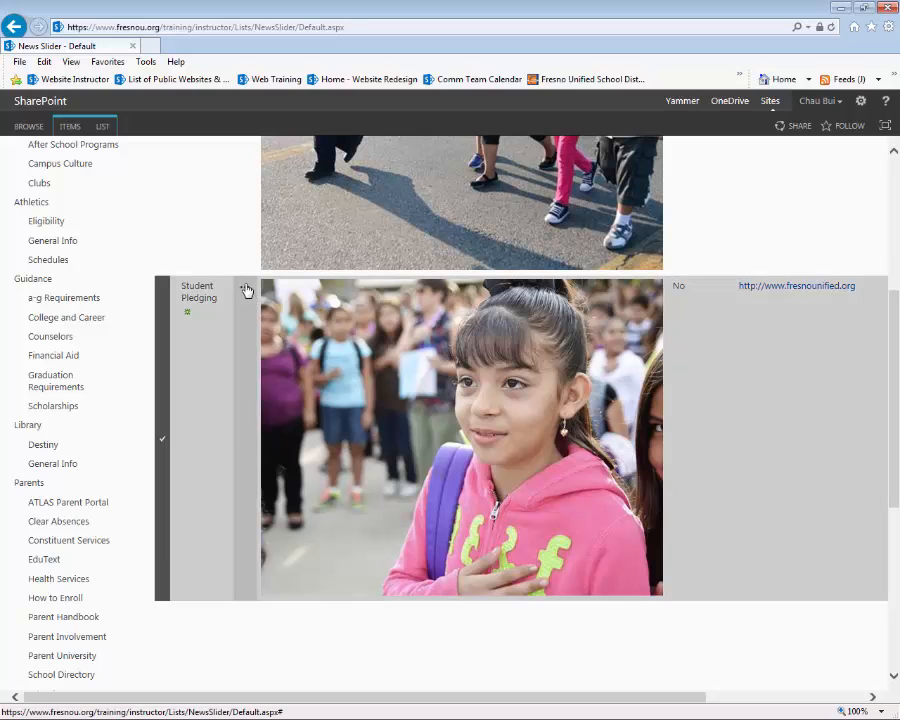
left_click(257, 321)
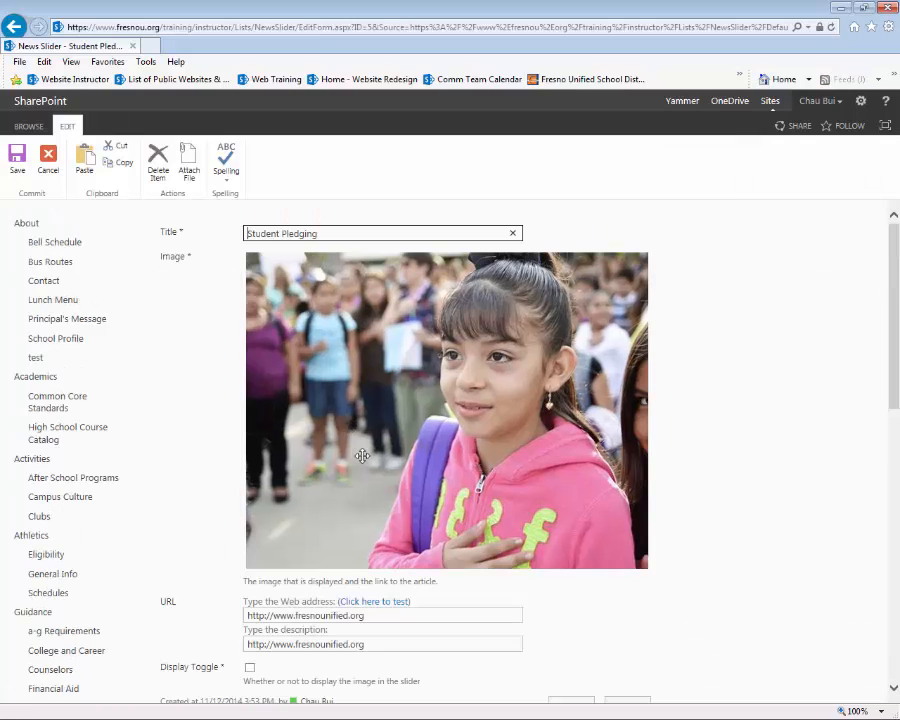
scroll(360, 456, "down", 3)
left_click(249, 515)
left_click(574, 558)
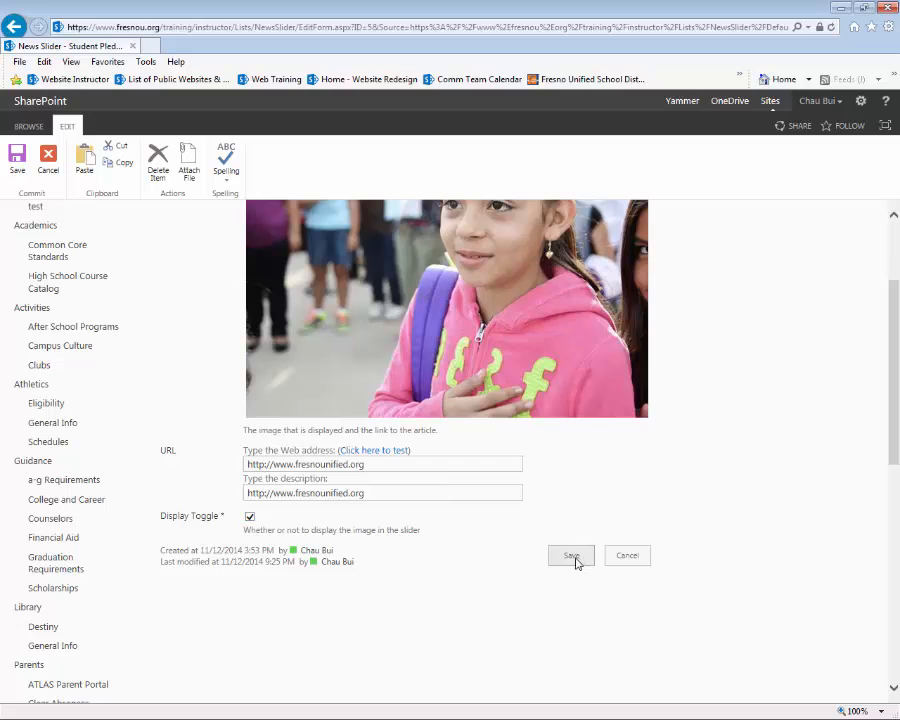